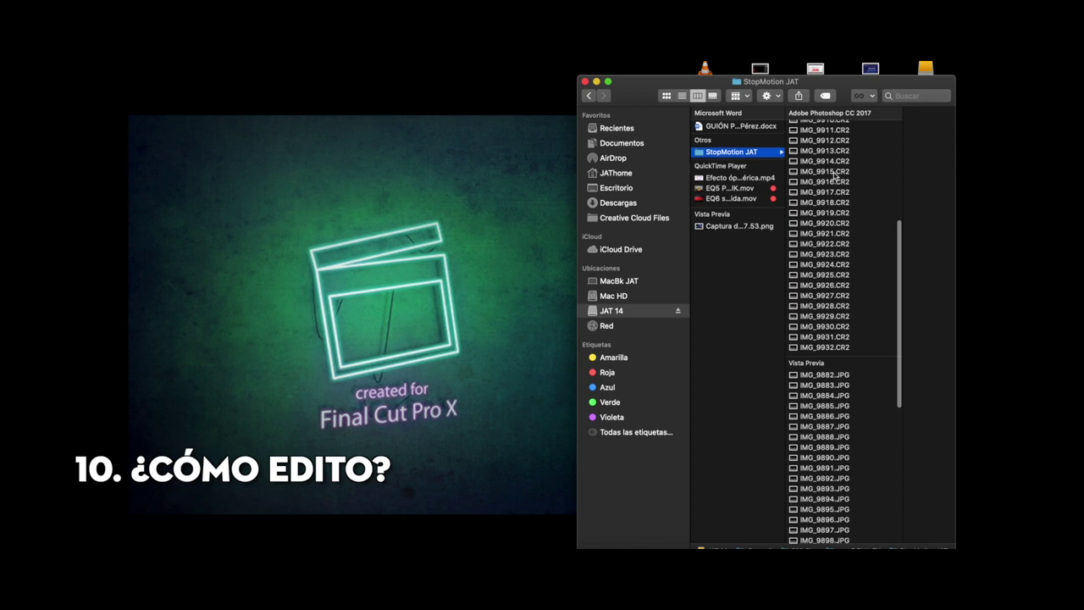
{"action": "scroll", "coordinate": [846, 279], "scroll_direction": "down", "scroll_amount": 5}
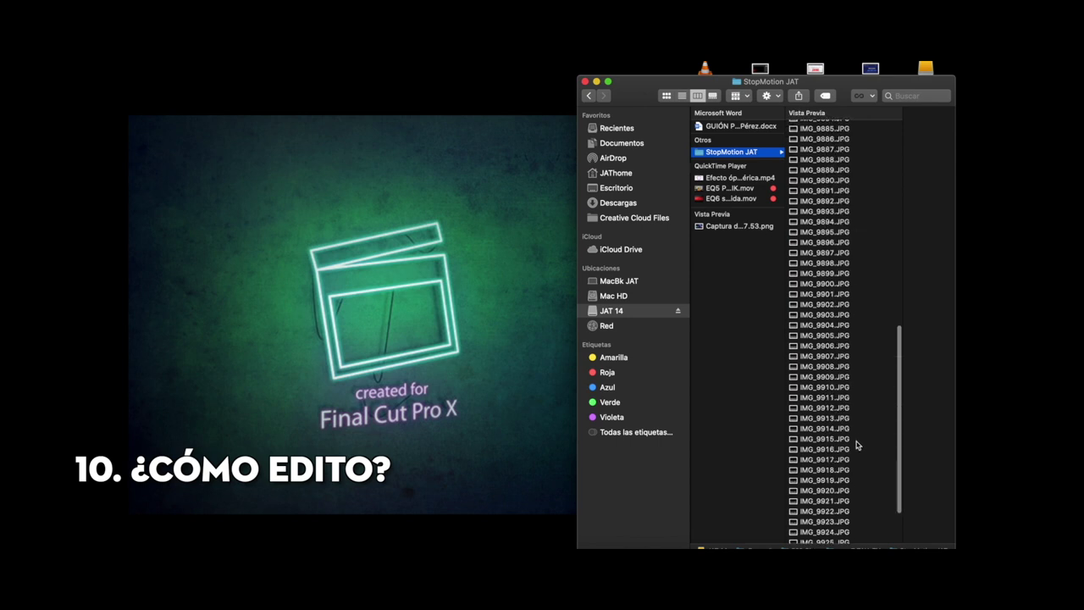
{"action": "scroll", "coordinate": [858, 251], "scroll_direction": "up", "scroll_amount": 1}
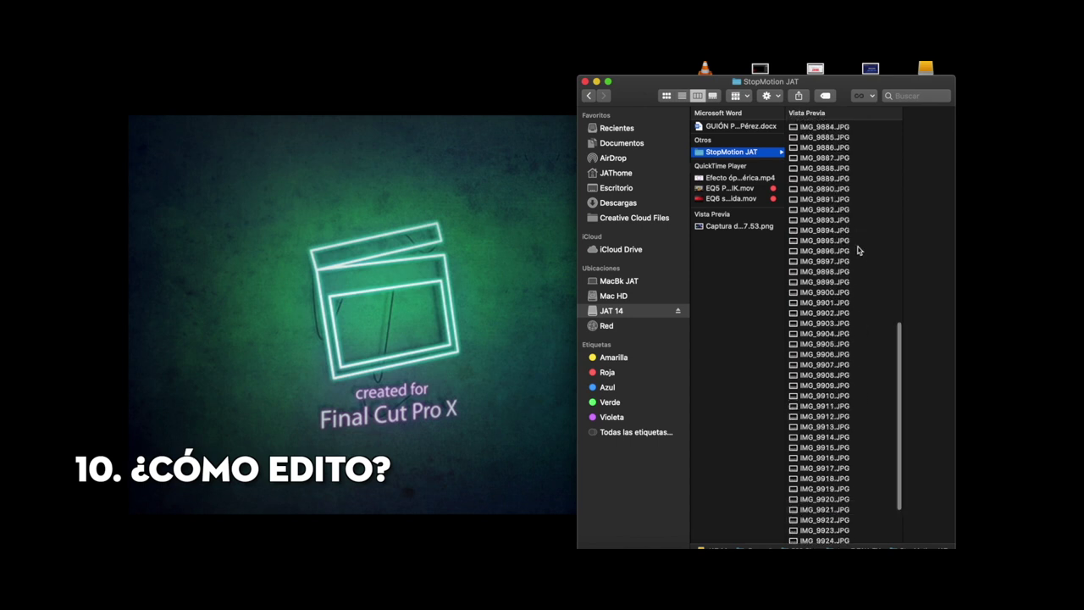
{"action": "scroll", "coordinate": [858, 251], "scroll_direction": "up", "scroll_amount": 3}
- In Final Cut Pro, set up a new project named StopMotion1 with the Personalizado video format and a 1920 x 864 resolution
{"action": "left_click", "coordinate": [401, 265]}
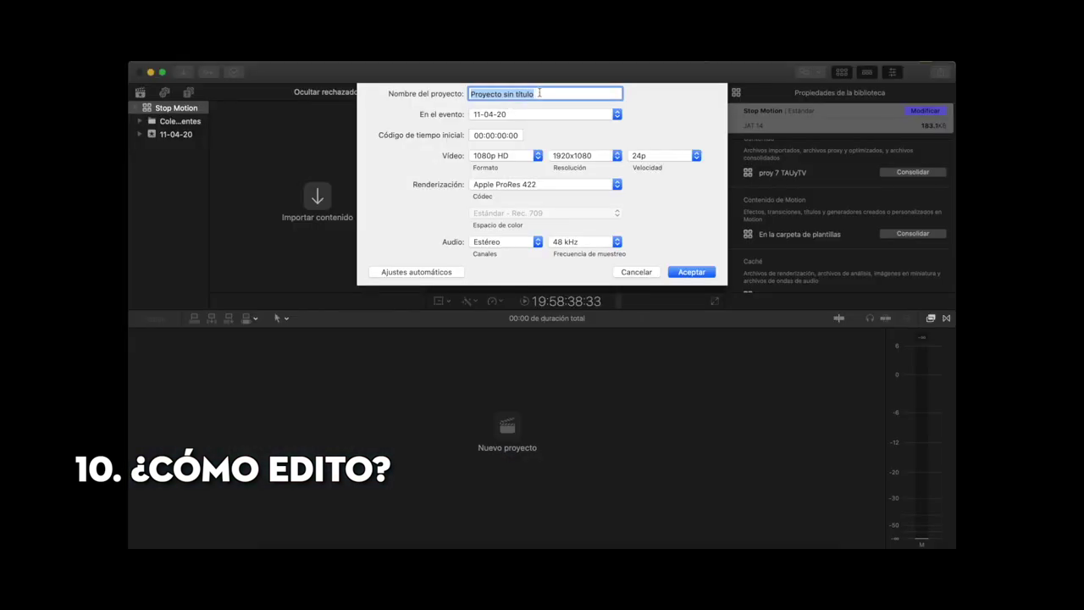
{"action": "type", "text": "StopMotion1"}
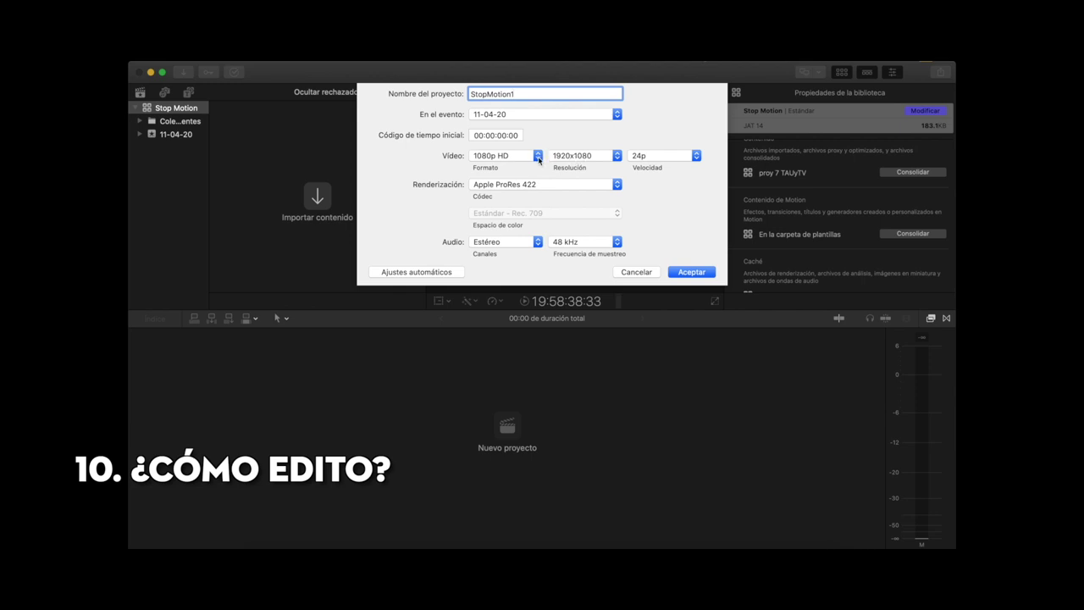
{"action": "left_click", "coordinate": [538, 158]}
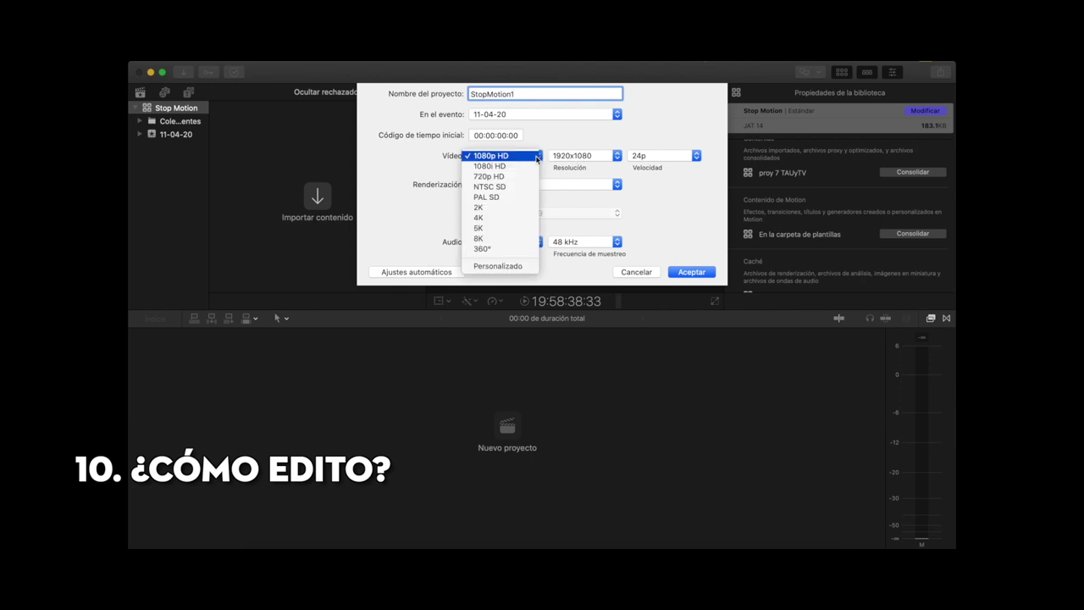
{"action": "left_click", "coordinate": [505, 266]}
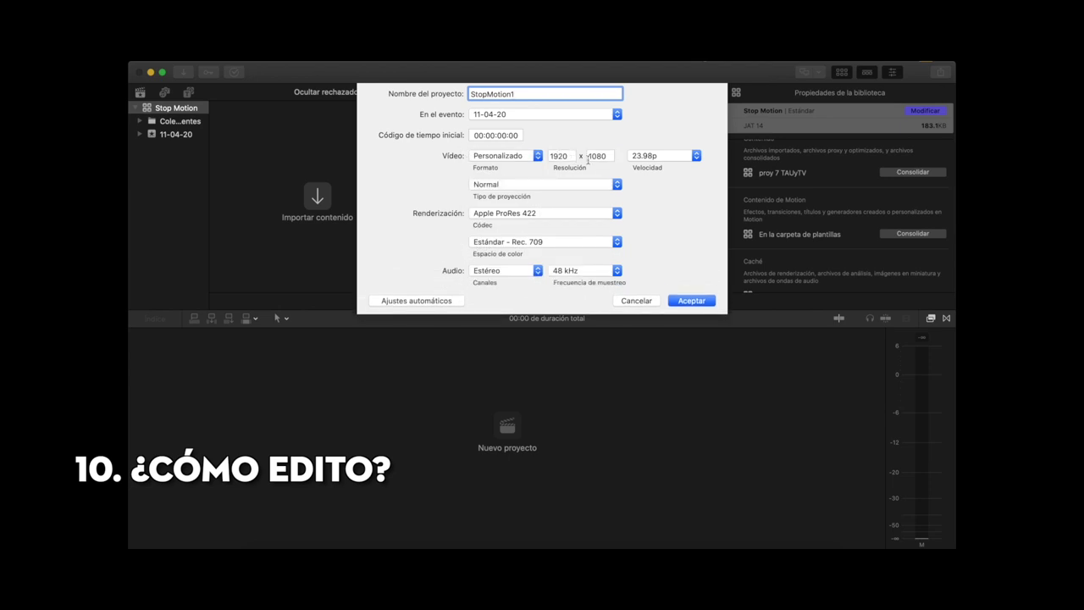
{"action": "double_click", "coordinate": [610, 155]}
{"action": "type", "text": "864"}
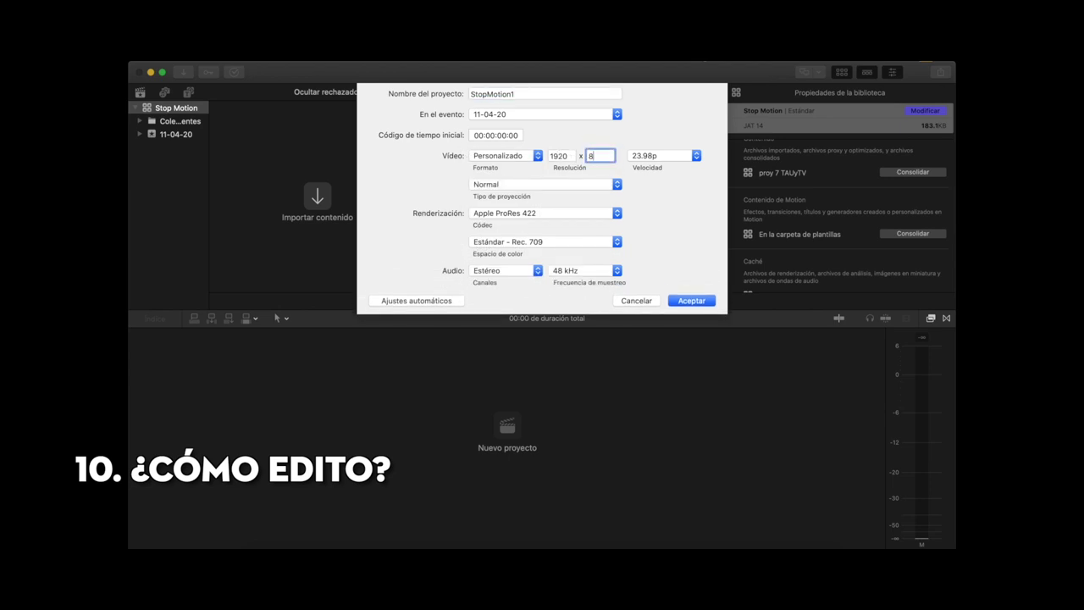
- Set the new project's frame rate to 24p and create the project
{"action": "left_click", "coordinate": [695, 157]}
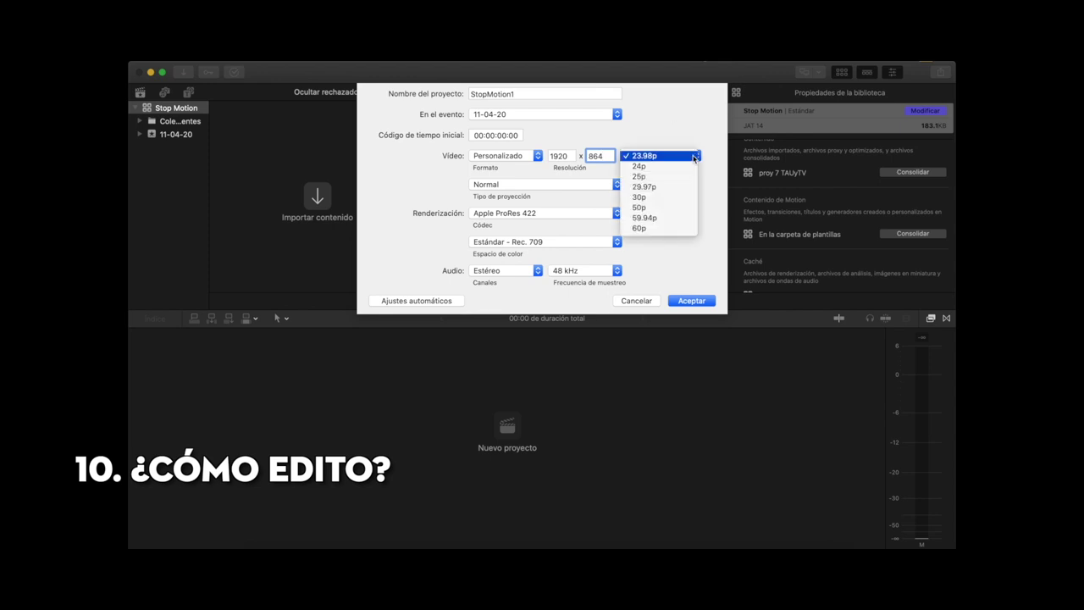
{"action": "left_click", "coordinate": [648, 167]}
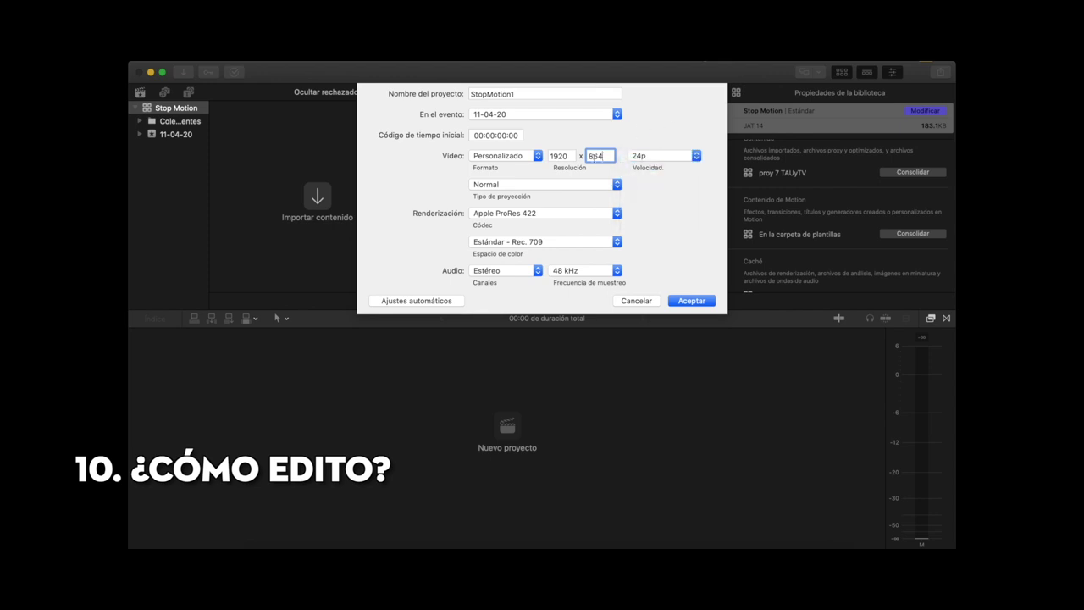
{"action": "left_click", "coordinate": [653, 161]}
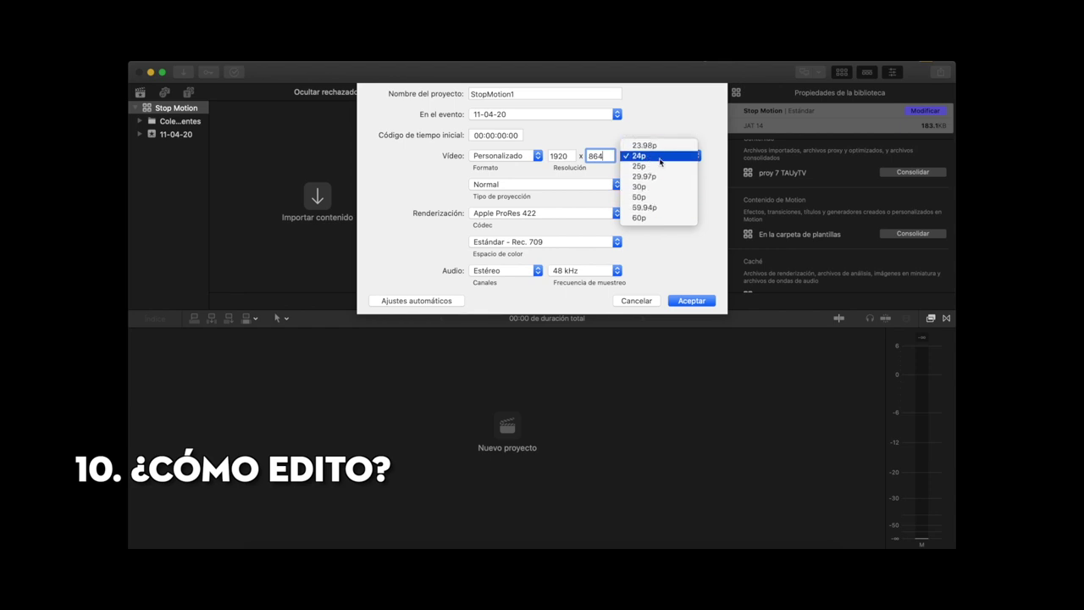
{"action": "left_click", "coordinate": [669, 127]}
{"action": "key", "text": "Return"}
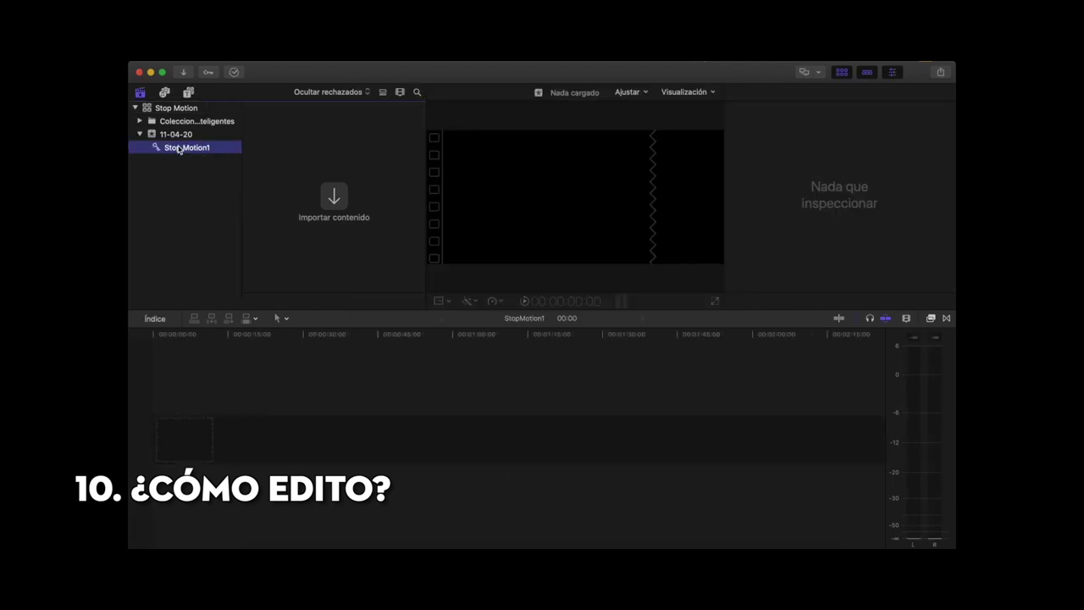
- Import photos IMG_9882.JPG to IMG_9932.JPG from the StopMotion JAT folder in Finder into the Final Cut Pro event's Stop Motion1 keyword collection
{"action": "left_click", "coordinate": [201, 150]}
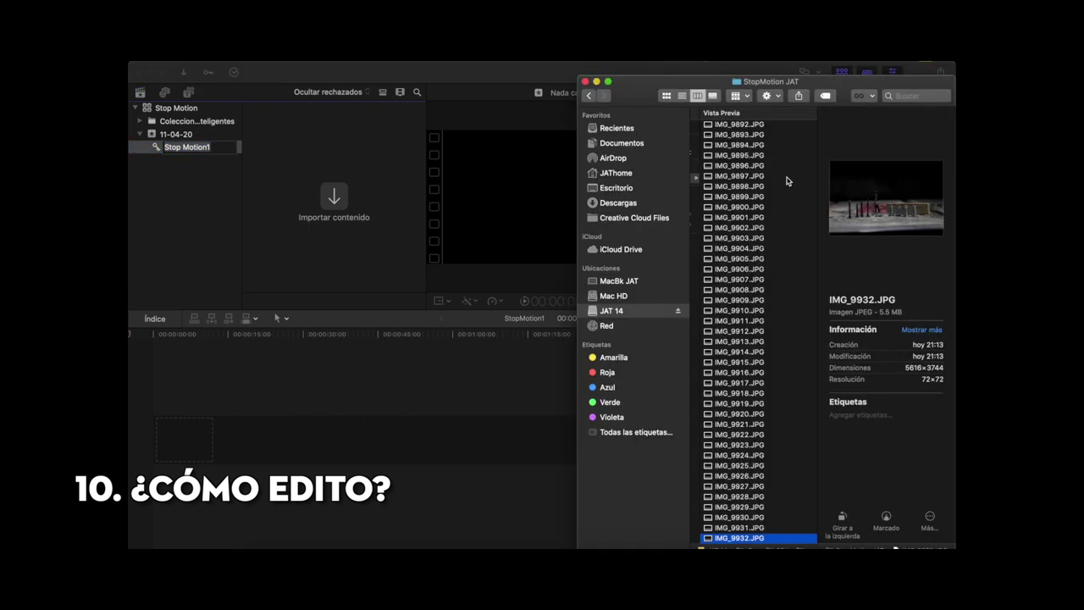
{"action": "scroll", "coordinate": [787, 182], "scroll_direction": "up", "scroll_amount": 10}
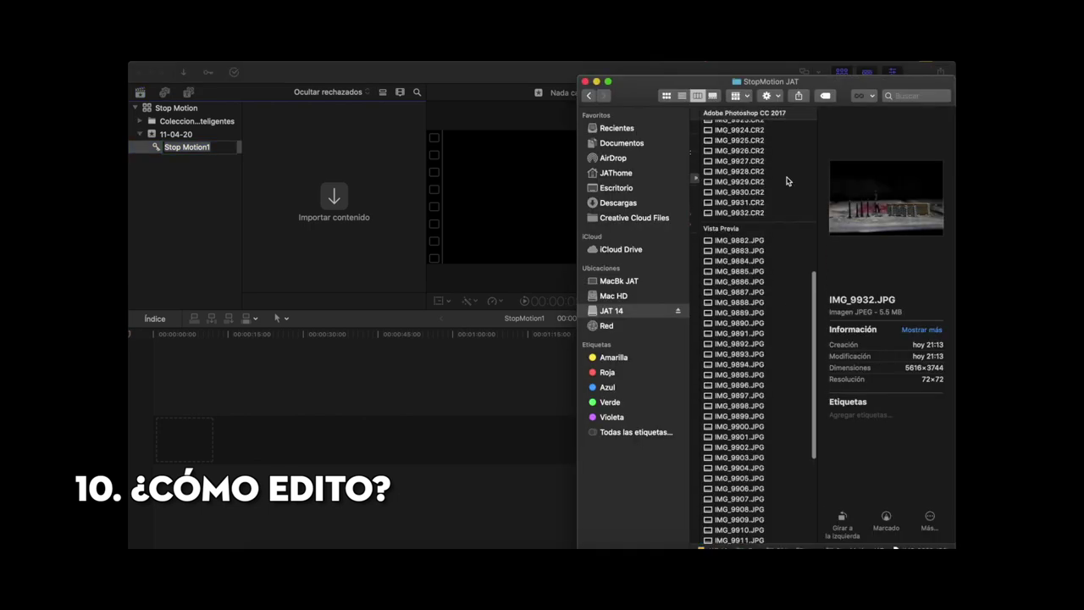
{"action": "left_click", "coordinate": [780, 265]}
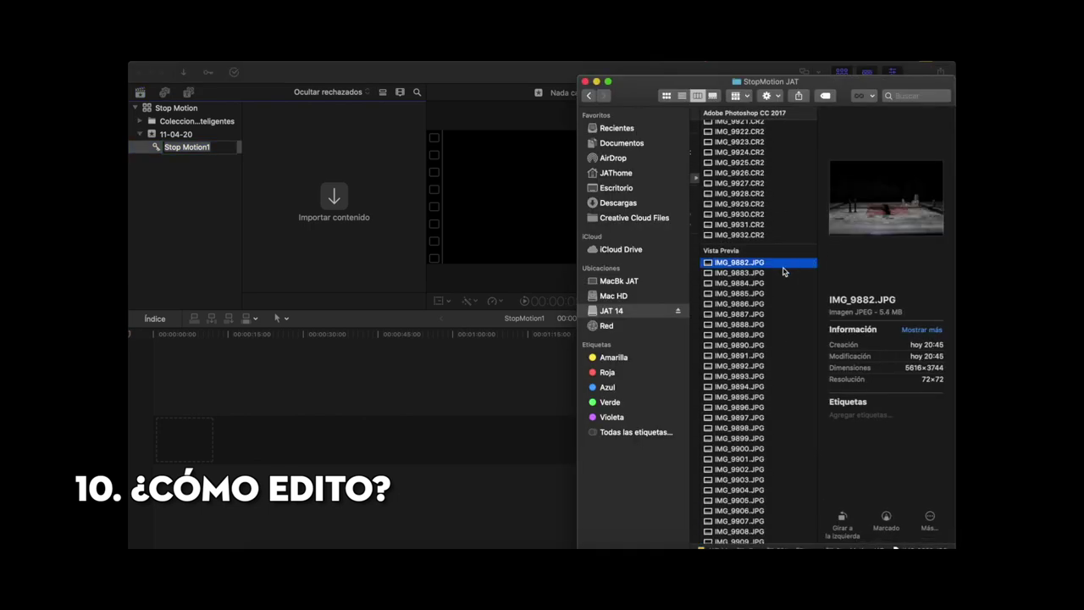
{"action": "scroll", "coordinate": [783, 288], "scroll_direction": "down", "scroll_amount": 5}
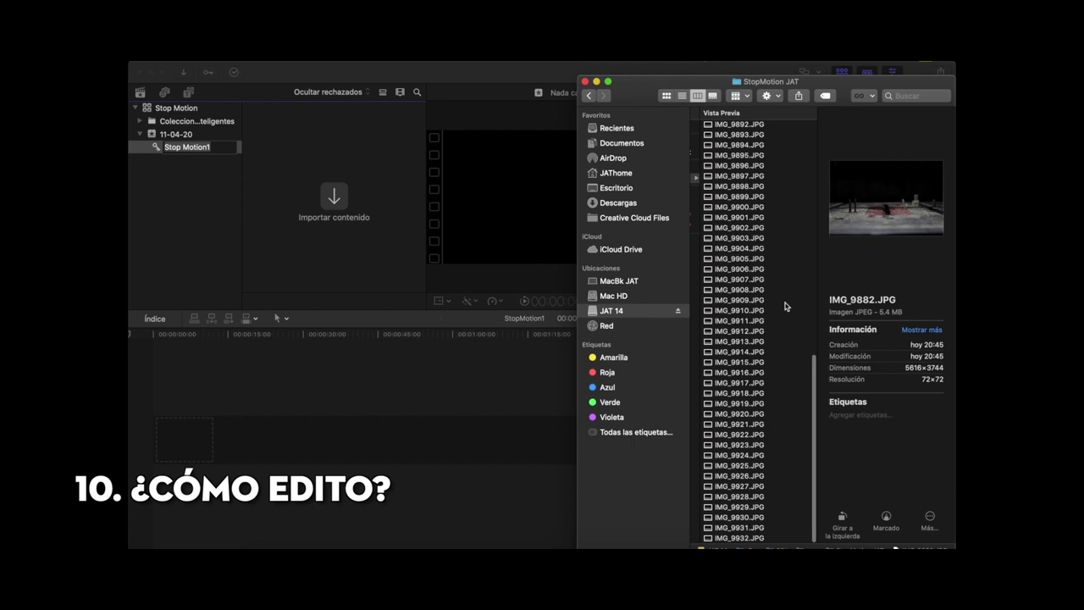
{"action": "left_click", "coordinate": [774, 538], "text": "shift"}
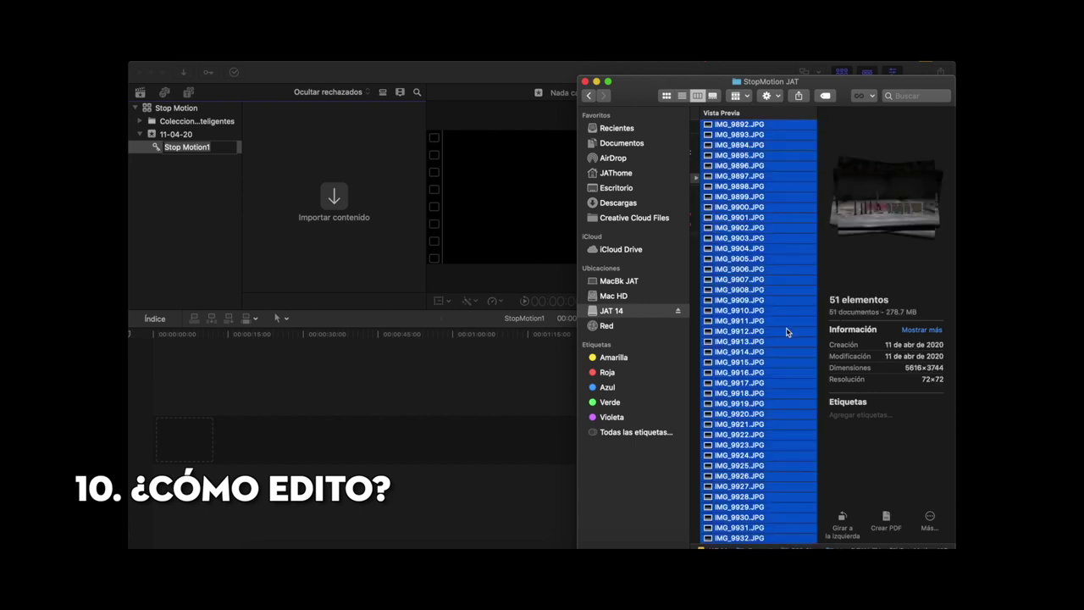
{"action": "scroll", "coordinate": [788, 322], "scroll_direction": "up", "scroll_amount": 5}
{"action": "scroll", "coordinate": [788, 322], "scroll_direction": "up", "scroll_amount": 6}
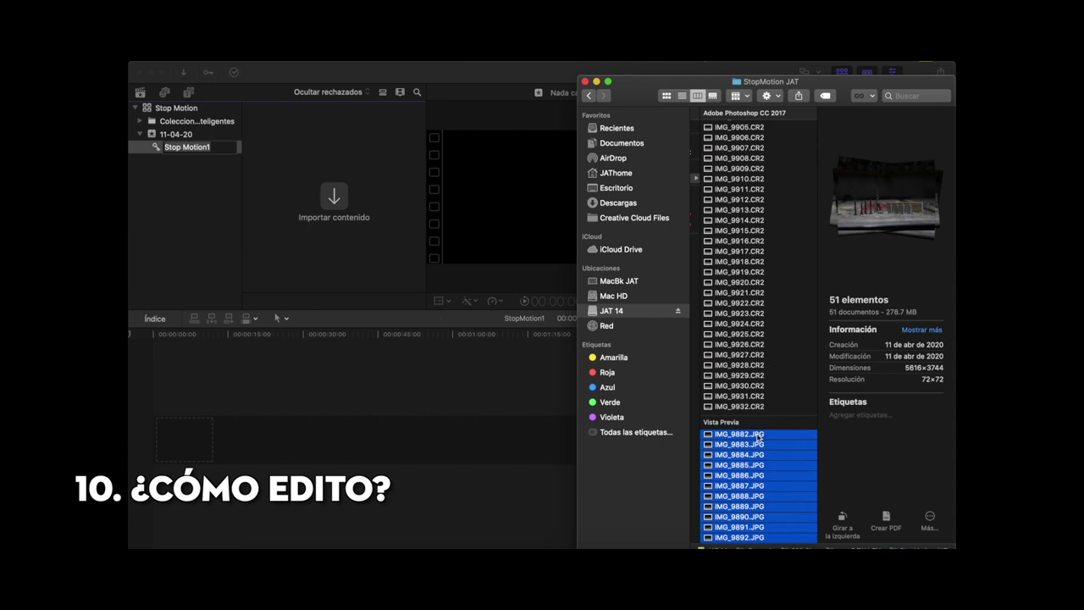
{"action": "left_click_drag", "start_coordinate": [758, 437], "coordinate": [331, 169]}
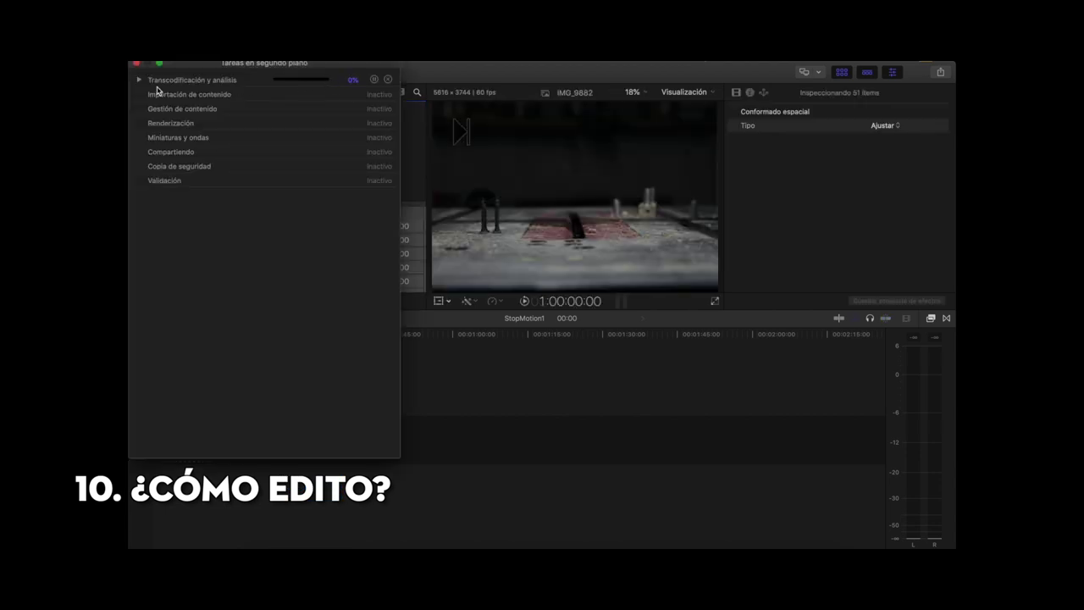
- Check the transcoding and analysis task in the background tasks and close their window
{"action": "left_click", "coordinate": [137, 81]}
{"action": "key", "text": "super+9"}
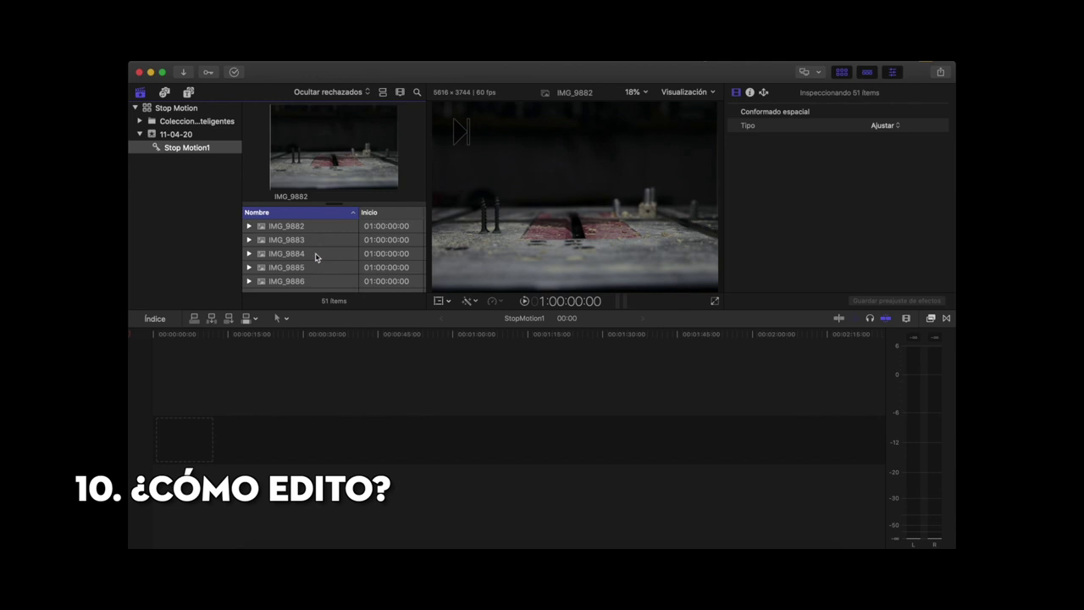
- Add all the imported photos, from IMG_9882 to IMG_9932, to the StopMotion1 project's timeline
{"action": "left_click", "coordinate": [279, 240]}
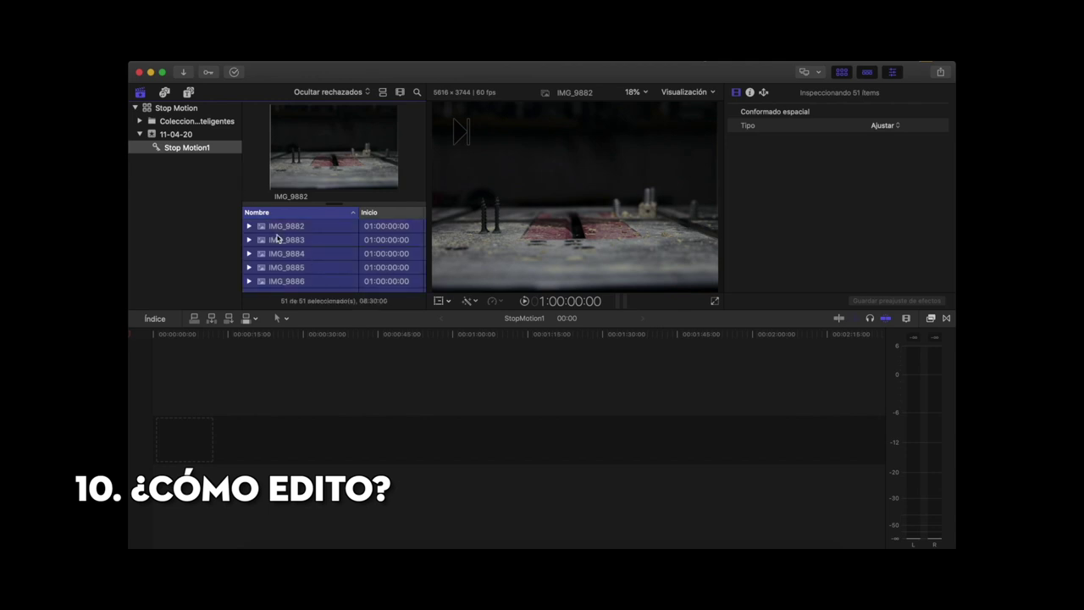
{"action": "scroll", "coordinate": [320, 257], "scroll_direction": "down", "scroll_amount": 5}
{"action": "scroll", "coordinate": [320, 257], "scroll_direction": "up", "scroll_amount": 5}
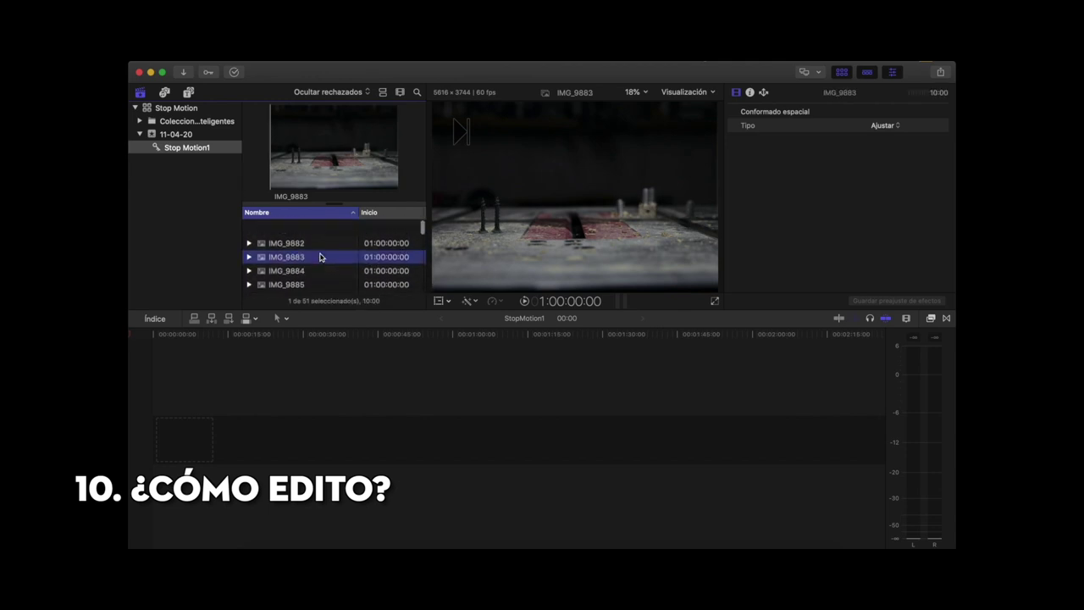
{"action": "left_click", "coordinate": [312, 227]}
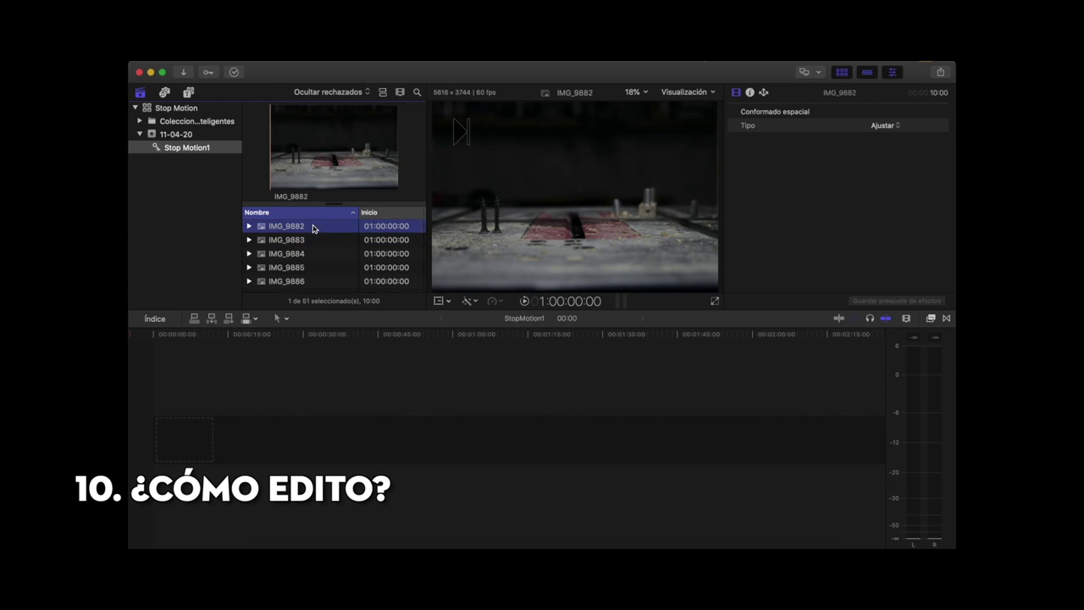
{"action": "key", "text": "super+a"}
{"action": "scroll", "coordinate": [315, 269], "scroll_direction": "down", "scroll_amount": 3}
{"action": "scroll", "coordinate": [312, 271], "scroll_direction": "down", "scroll_amount": 10}
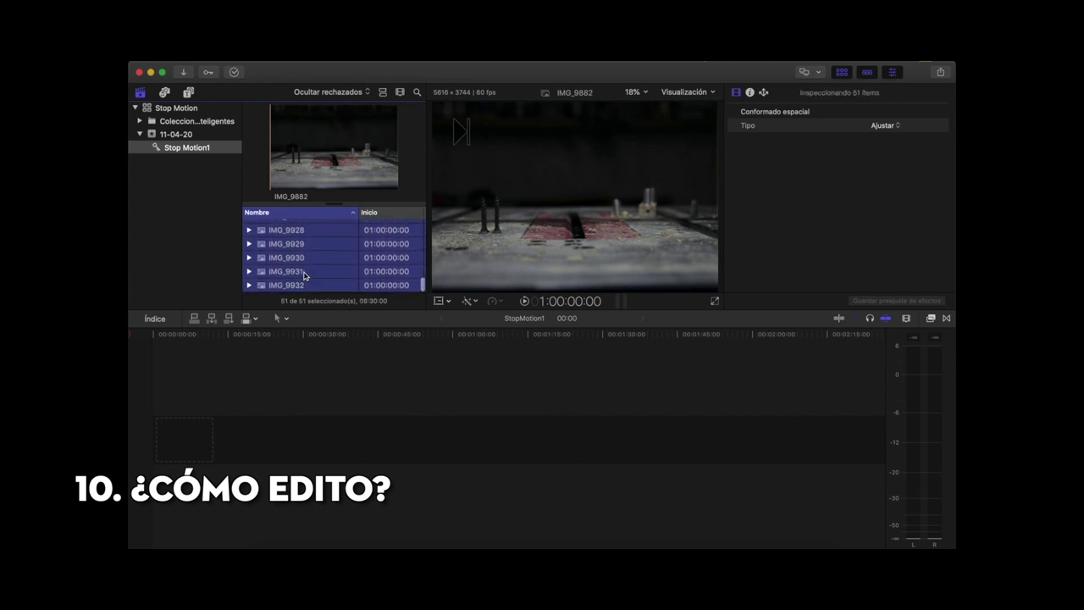
{"action": "left_click_drag", "start_coordinate": [304, 275], "coordinate": [219, 440]}
{"action": "key", "text": "super+minus"}
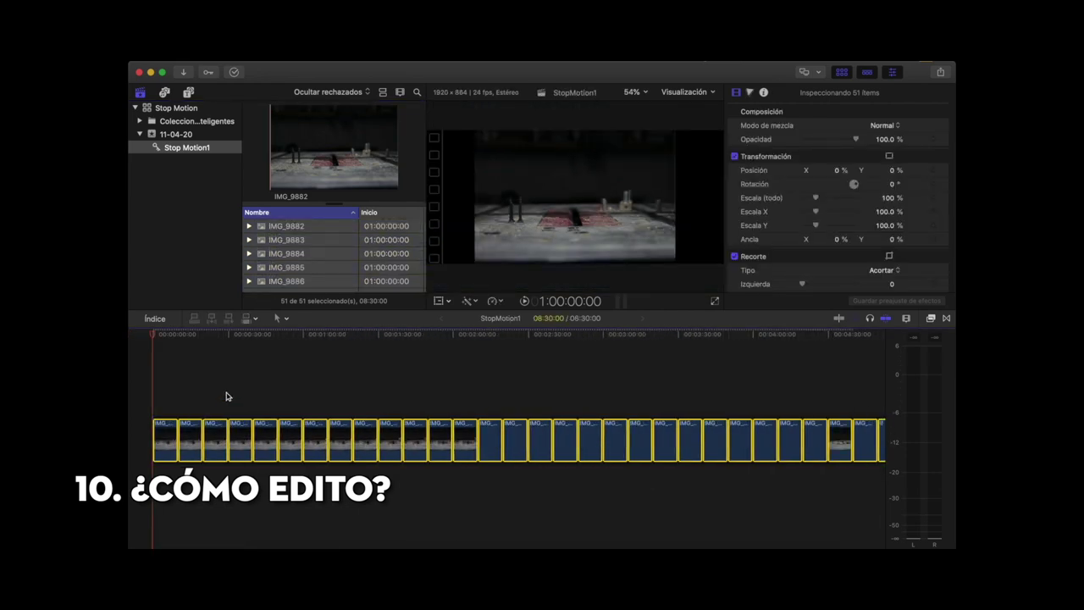
{"action": "key", "text": "super+minus"}
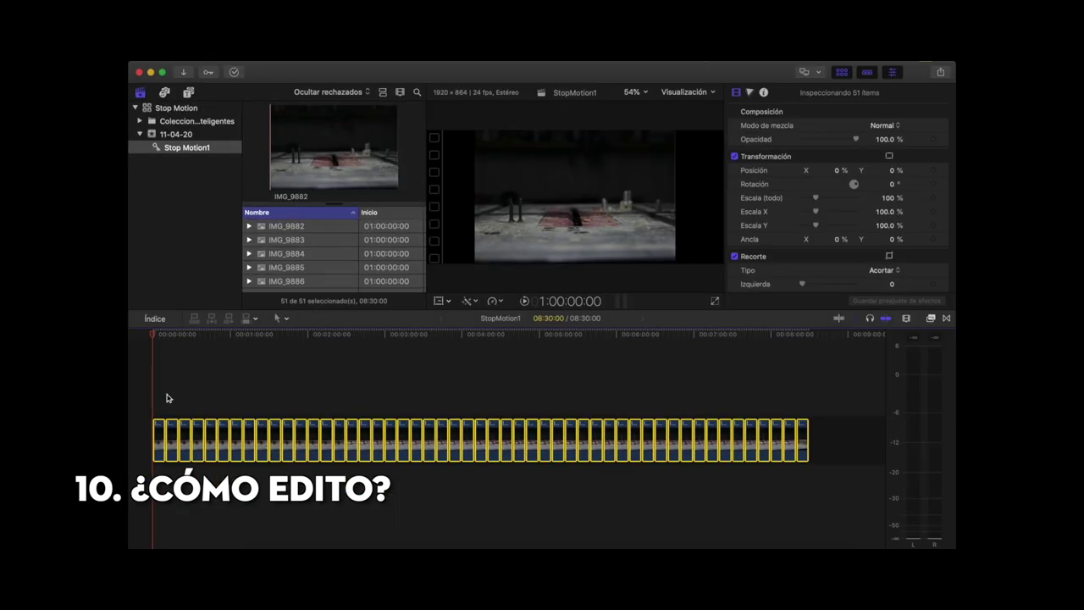
- Set the duration of every photo clip in the timeline to 1 frame
{"action": "left_click", "coordinate": [159, 441]}
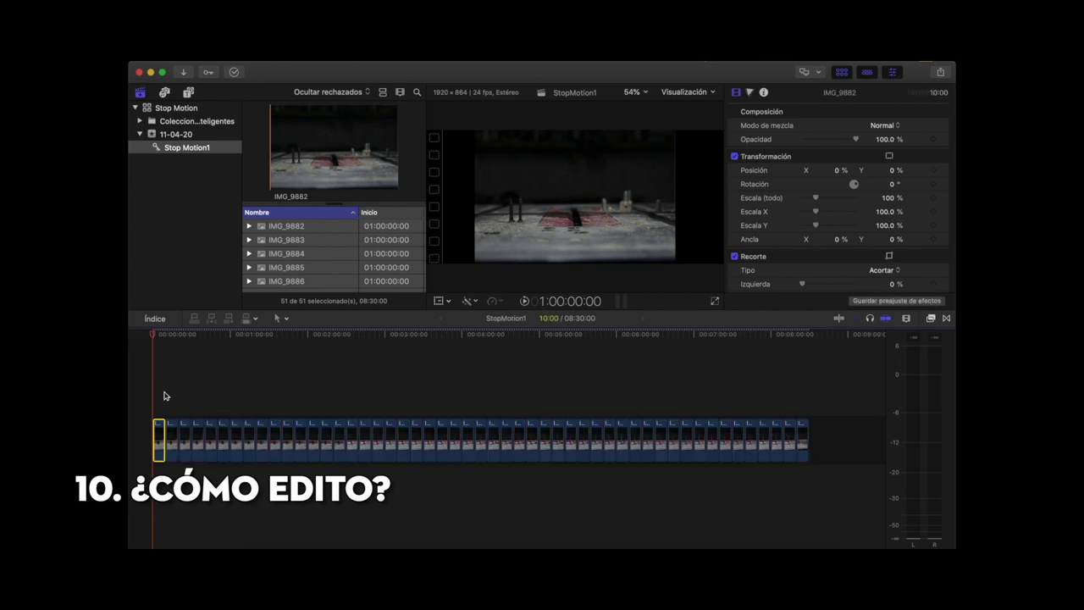
{"action": "left_click_drag", "start_coordinate": [159, 394], "coordinate": [802, 433]}
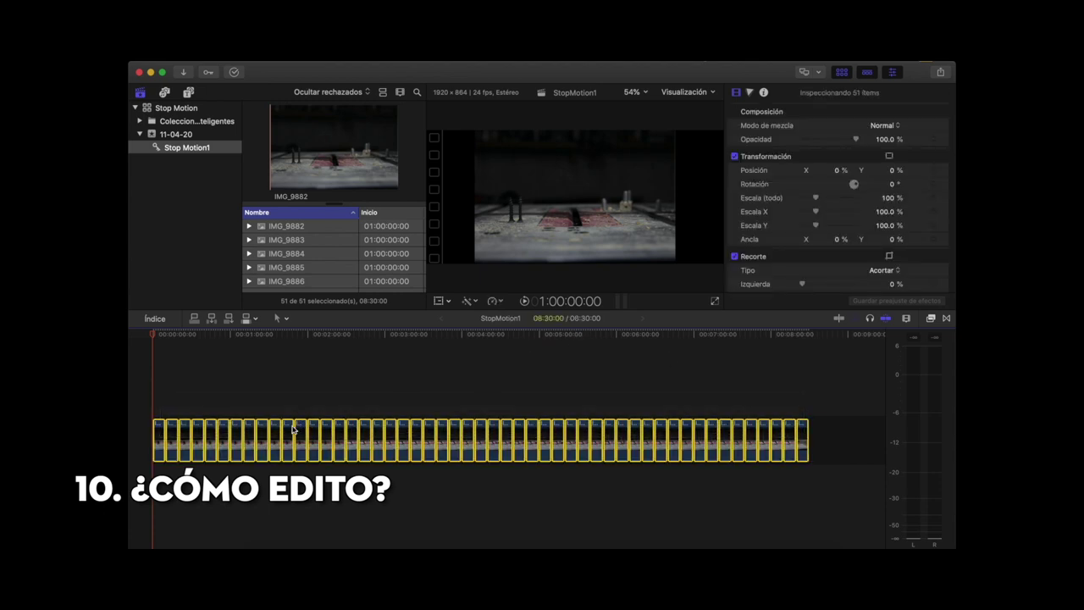
{"action": "key", "text": "ctrl+d"}
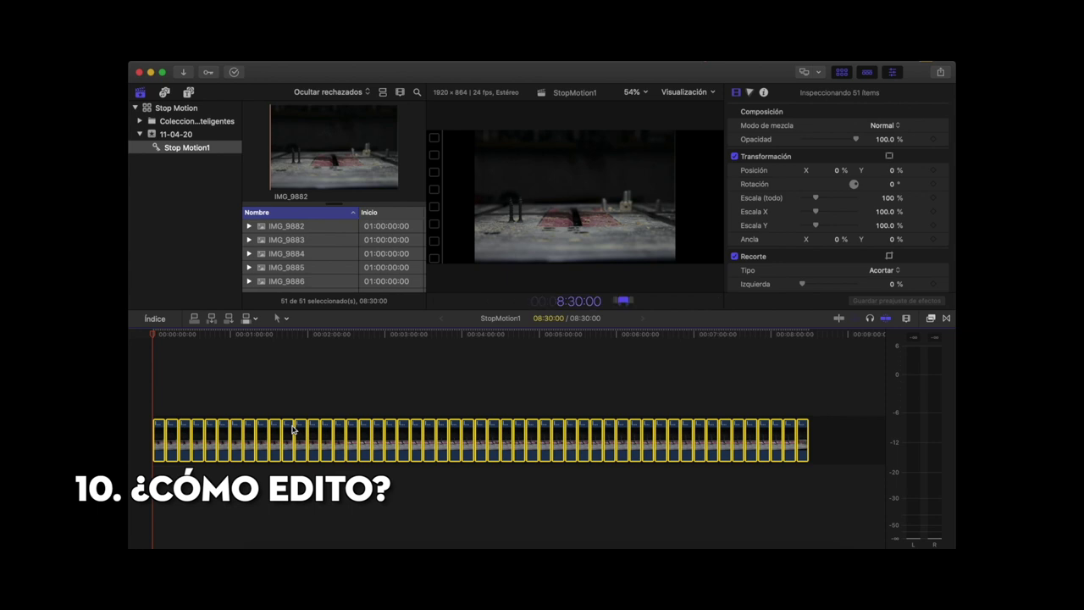
{"action": "type", "text": "1"}
{"action": "key", "text": "Return"}
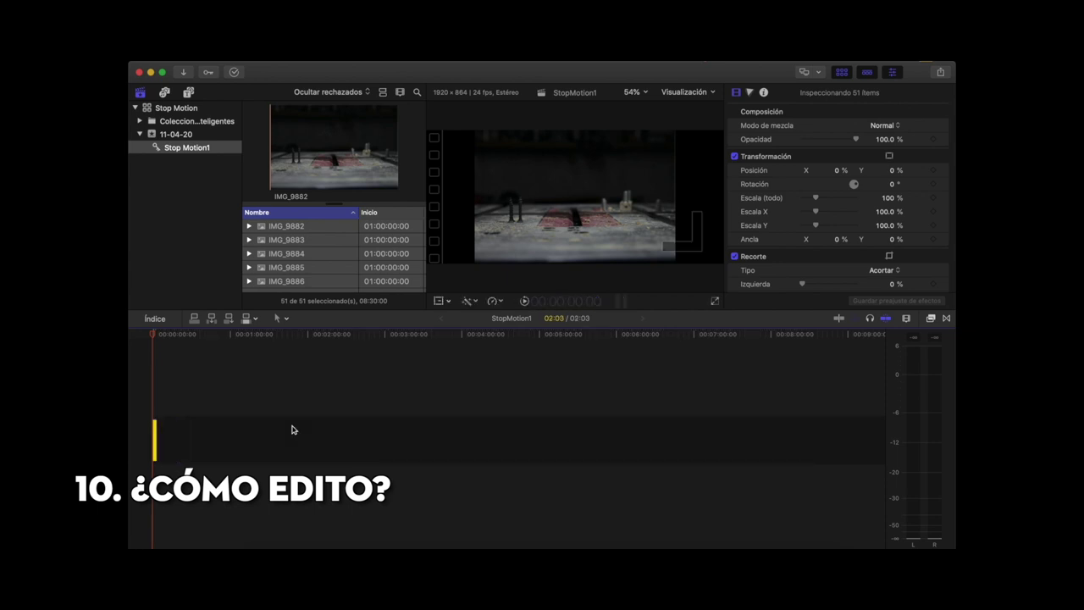
- Play the photo sequence back from its start to review the animation
{"action": "key", "text": "z"}
{"action": "left_click", "coordinate": [162, 403]}
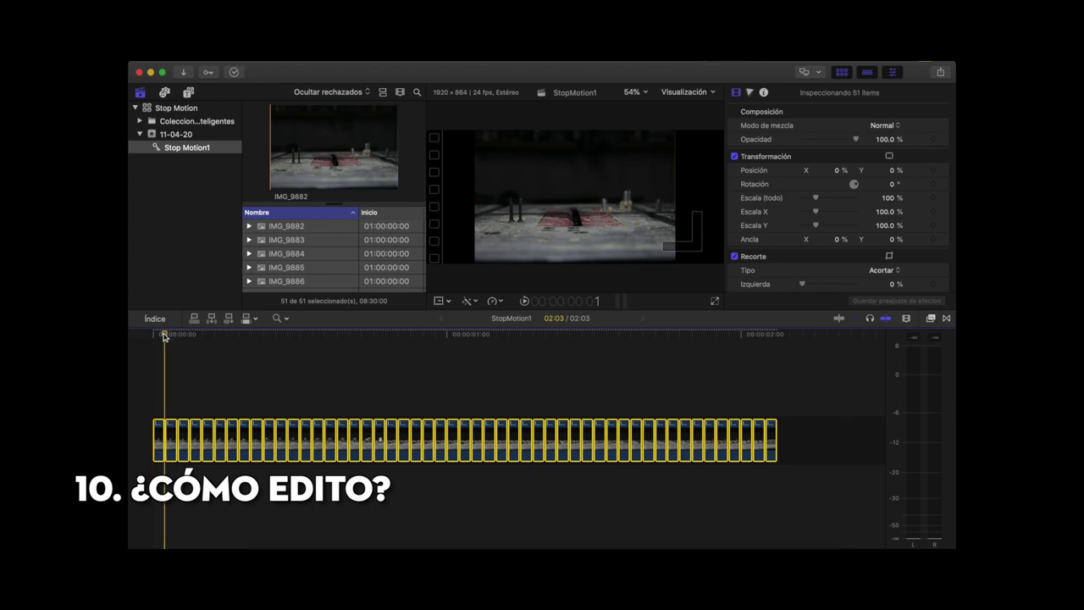
{"action": "key", "text": "space"}
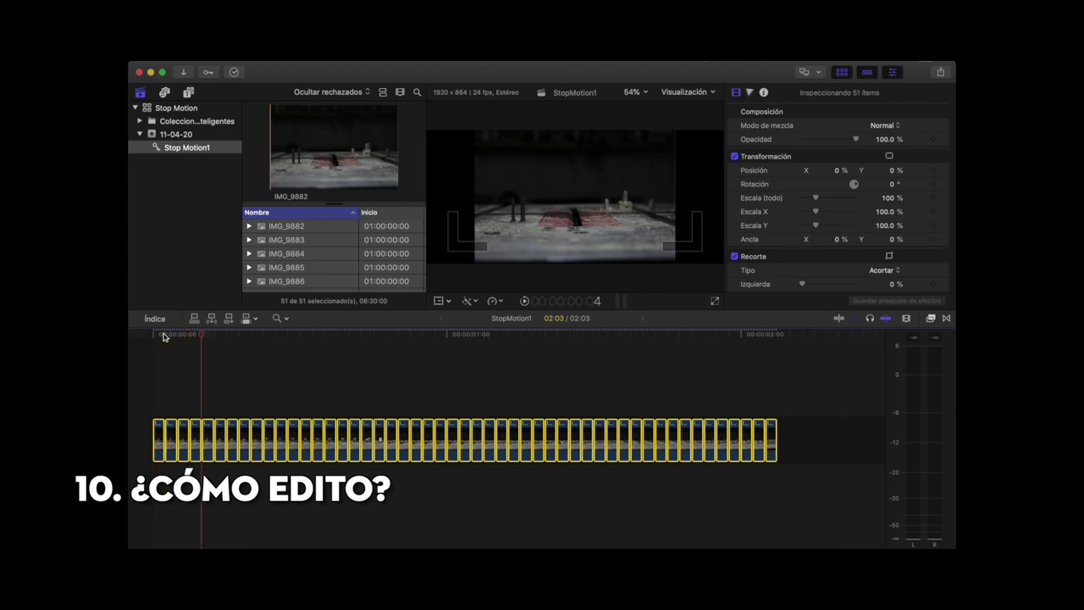
{"action": "key", "text": "j"}
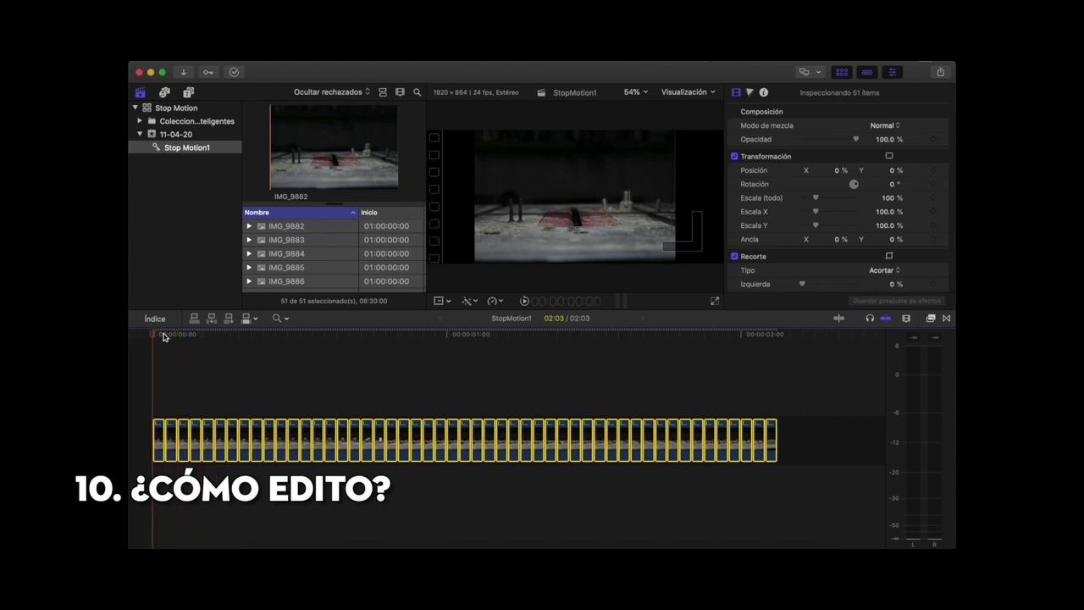
{"action": "key", "text": "space"}
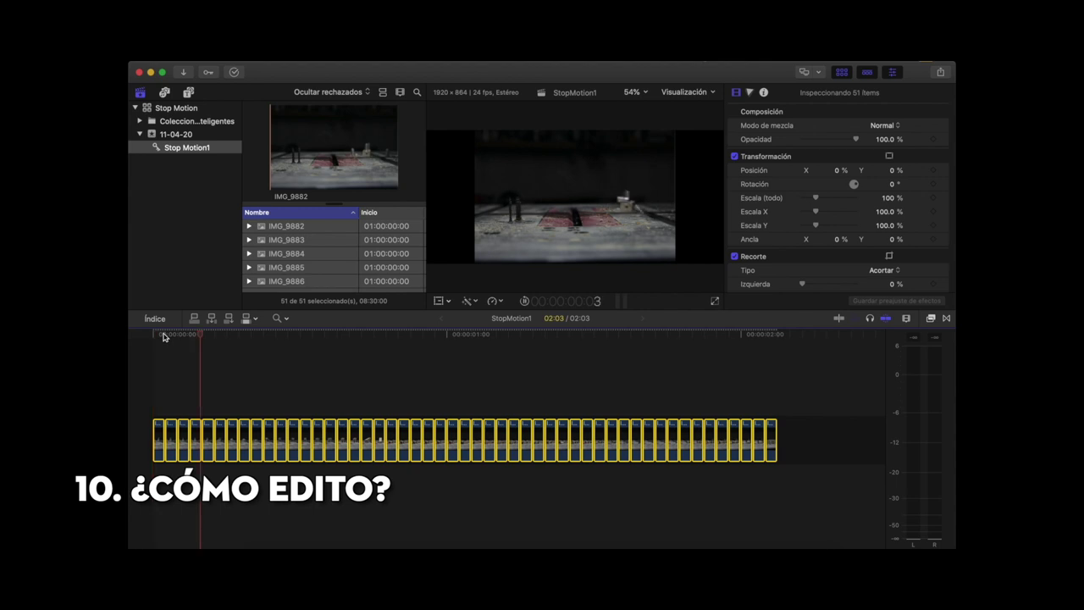
{"action": "key", "text": "space"}
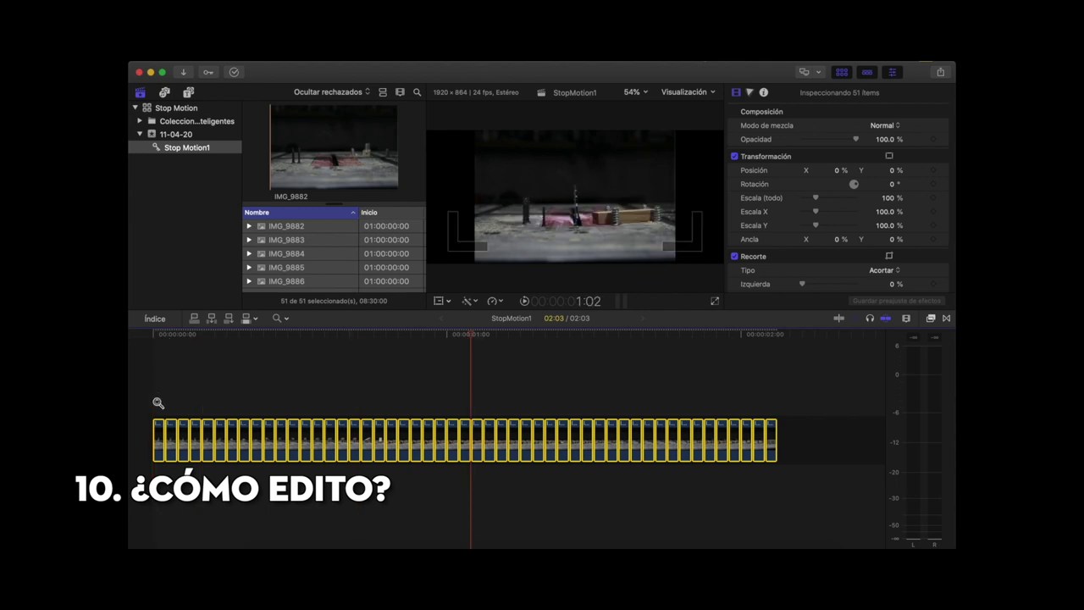
- Set the spatial conform type of all the photo clips in the timeline to Rellenar
{"action": "key", "text": "a"}
{"action": "left_click_drag", "start_coordinate": [157, 403], "coordinate": [776, 434]}
{"action": "scroll", "coordinate": [820, 229], "scroll_direction": "down", "scroll_amount": 1}
{"action": "scroll", "coordinate": [820, 229], "scroll_direction": "down", "scroll_amount": 3}
{"action": "left_click", "coordinate": [885, 280]}
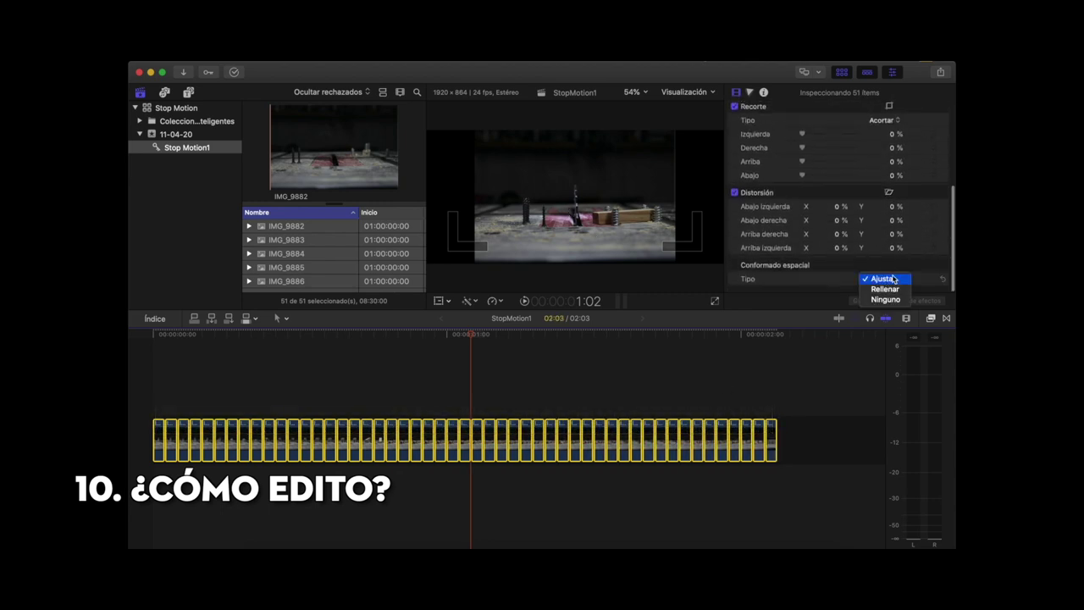
{"action": "left_click", "coordinate": [886, 290]}
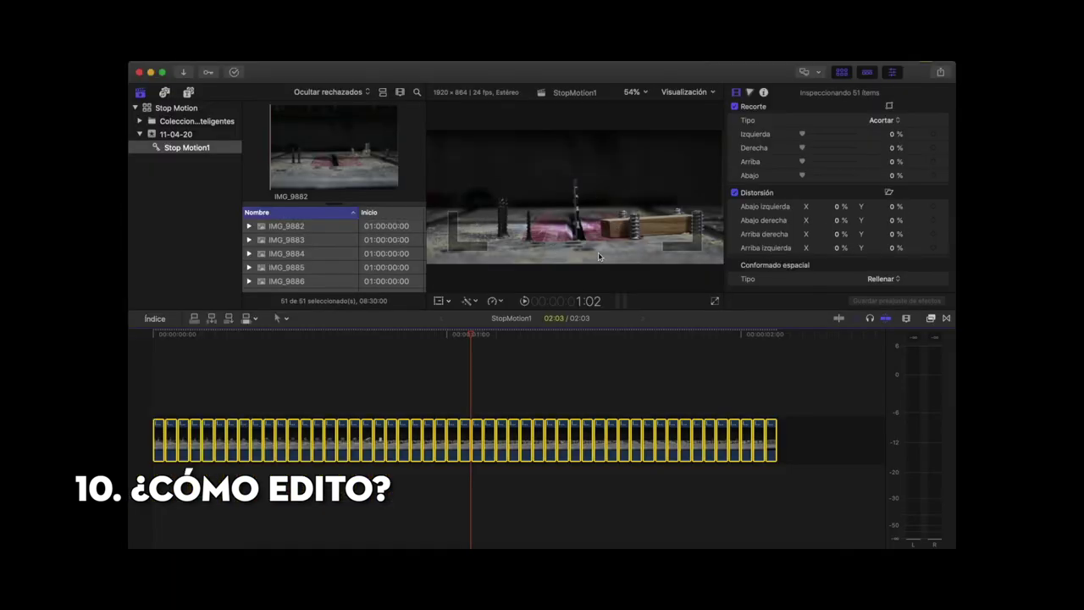
- Set the Y position of all the selected photo clips to 4.0 % and play the sequence from its start
{"action": "left_click", "coordinate": [155, 335]}
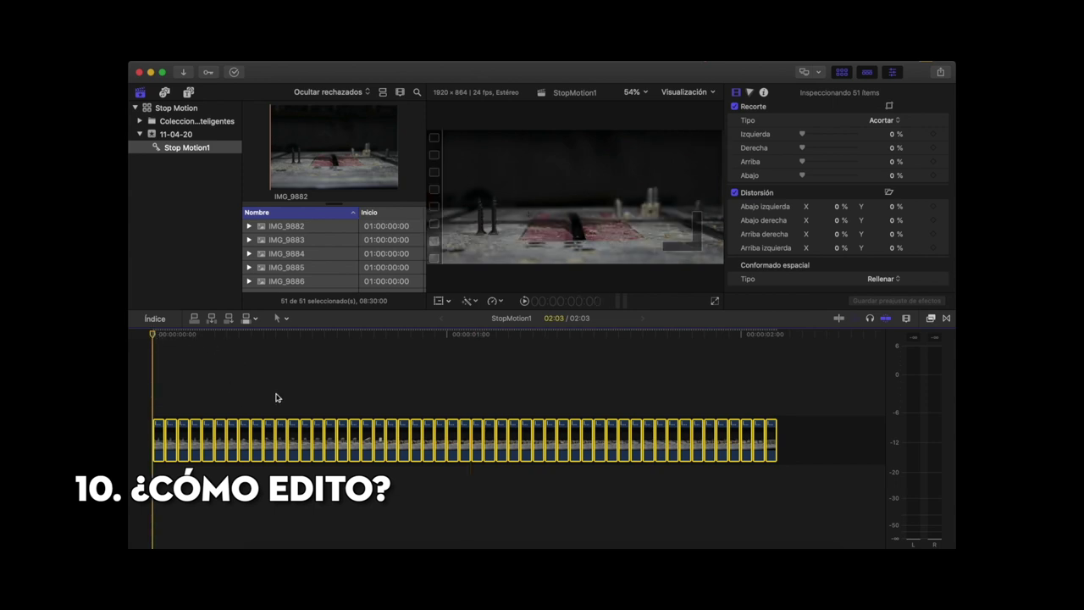
{"action": "scroll", "coordinate": [928, 177], "scroll_direction": "up", "scroll_amount": 5}
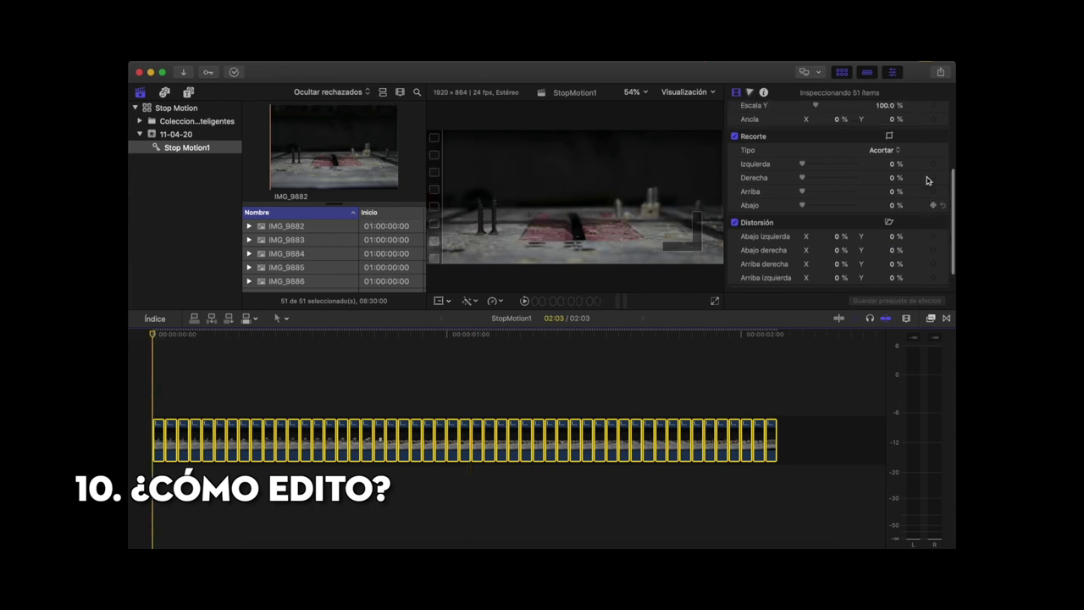
{"action": "left_click", "coordinate": [892, 171]}
{"action": "type", "text": "1"}
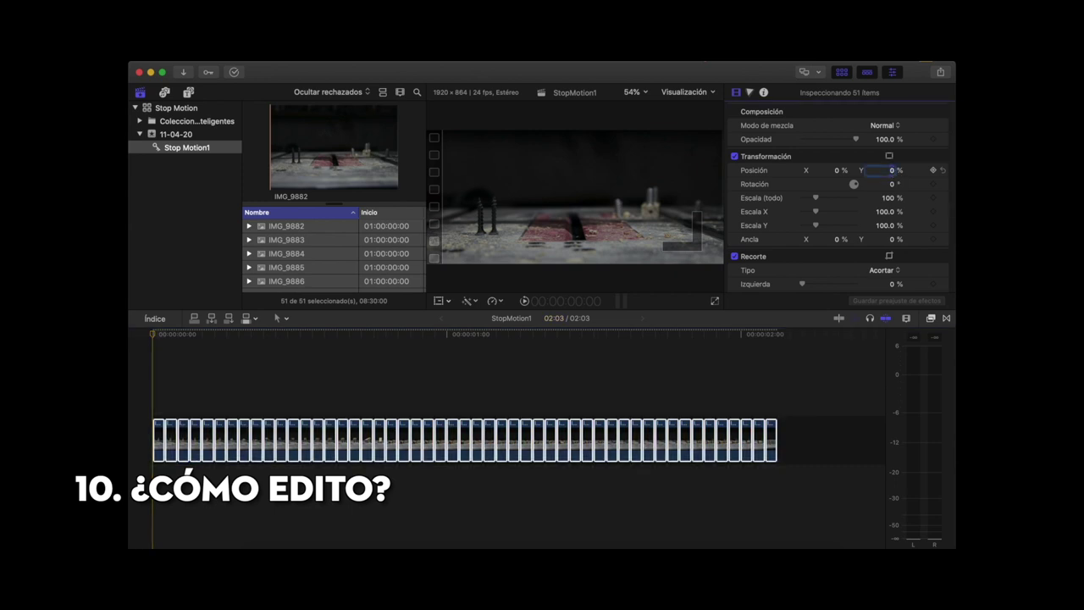
{"action": "key", "text": "Return"}
{"action": "key", "text": "Up"}
{"action": "key", "text": "Up"}
{"action": "key", "text": "Up"}
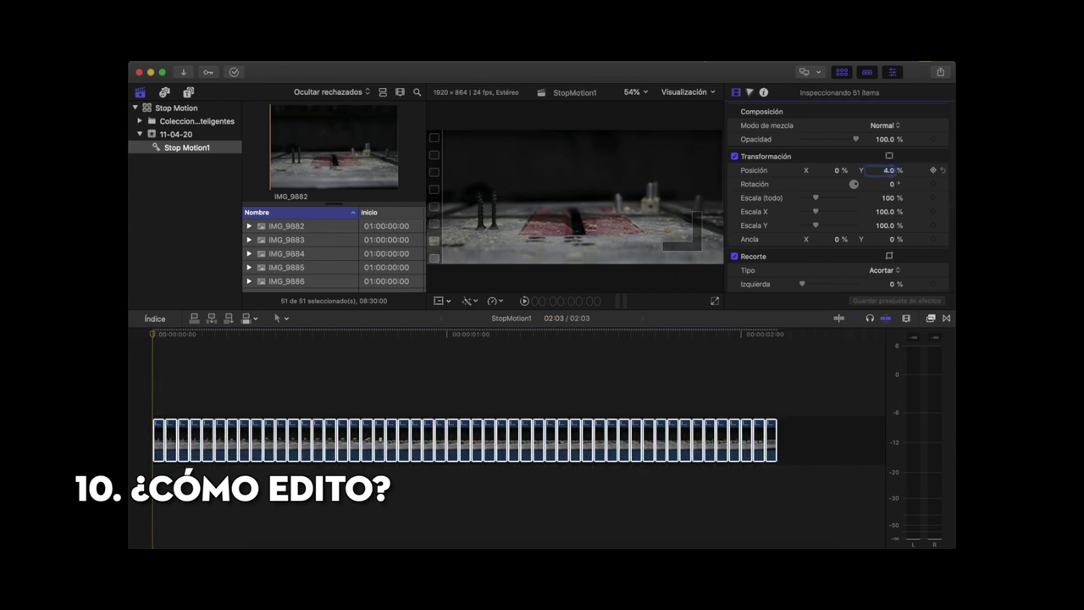
{"action": "left_click", "coordinate": [153, 336]}
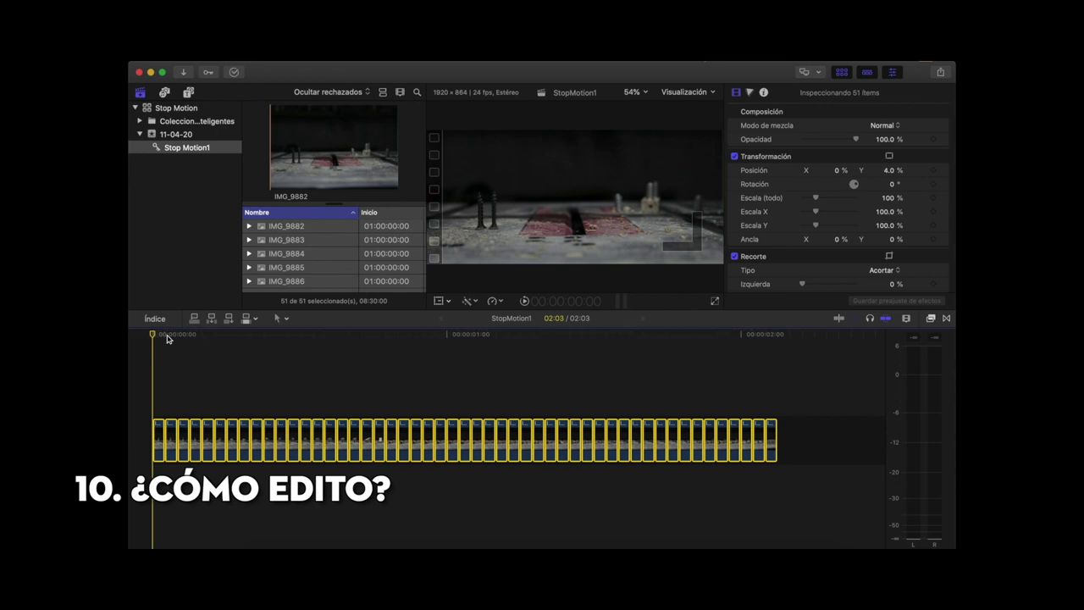
{"action": "key", "text": "space"}
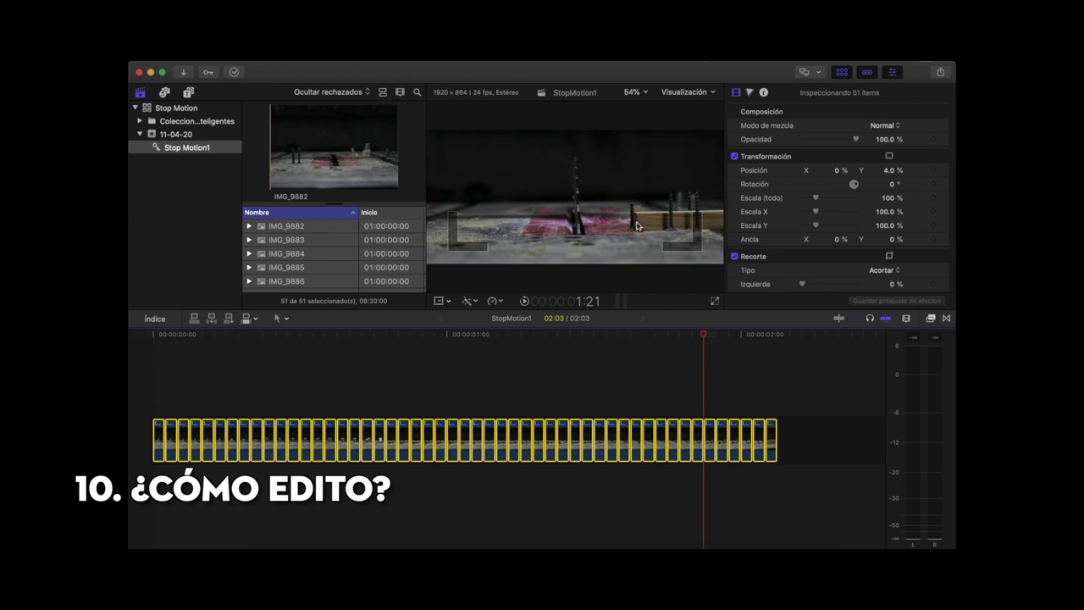
- Change the duration of every photo clip in the timeline to 2 frames
{"action": "left_click_drag", "start_coordinate": [161, 405], "coordinate": [778, 449]}
{"action": "right_click", "coordinate": [442, 439]}
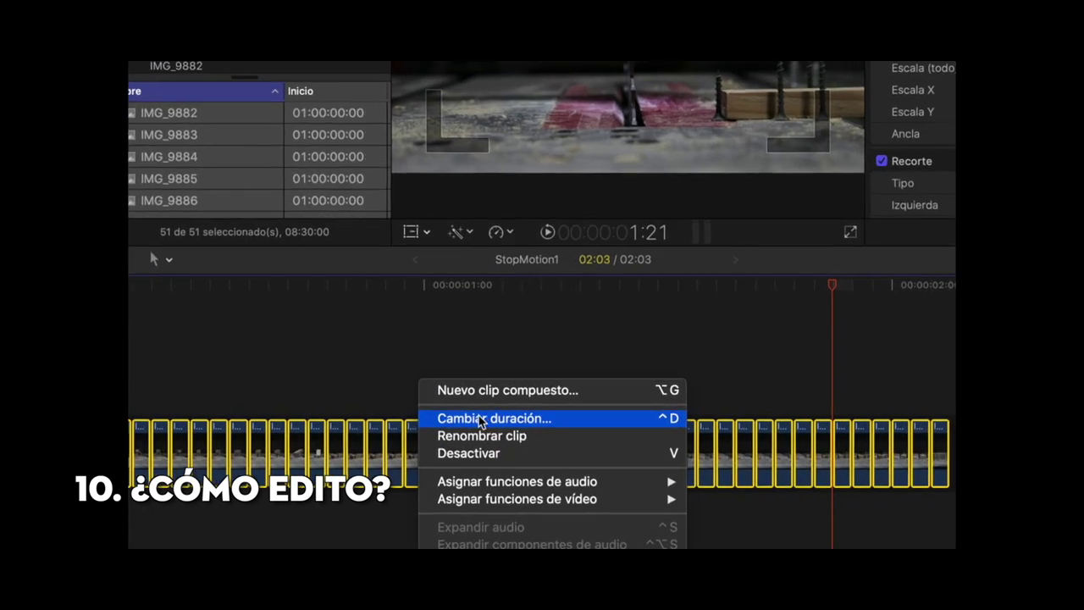
{"action": "left_click", "coordinate": [520, 419]}
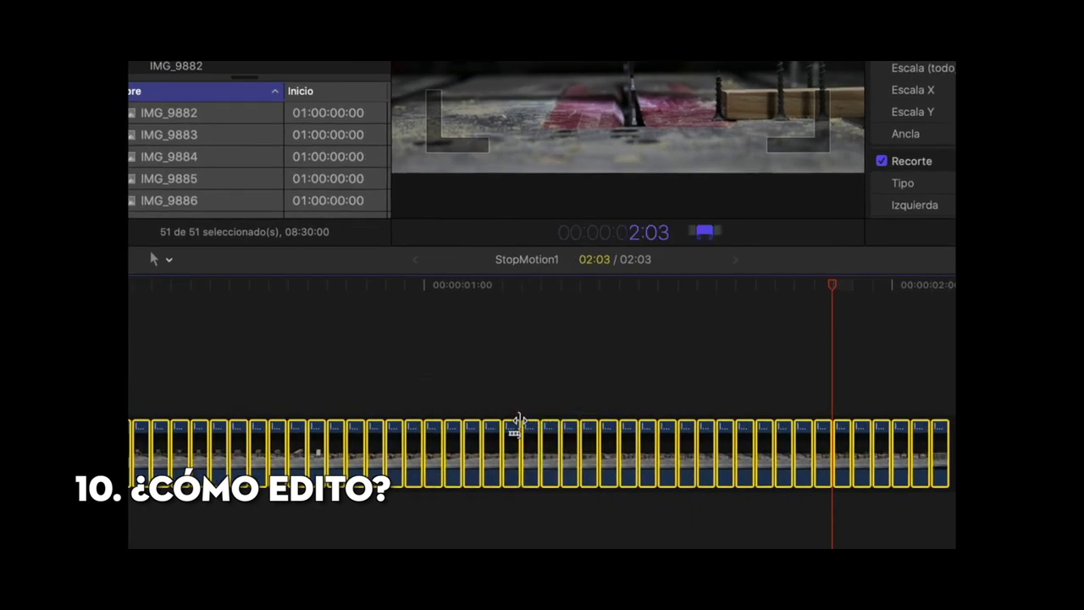
{"action": "type", "text": "2"}
{"action": "key", "text": "Return"}
{"action": "key", "text": "super+minus"}
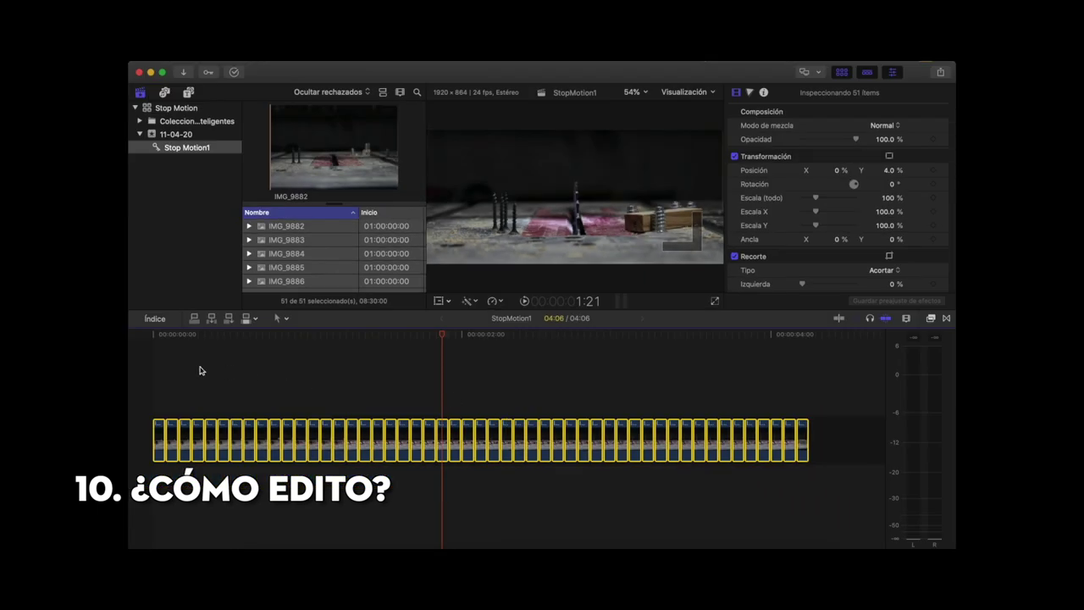
- Play the two-frame photo sequence repeatedly from its start to review the animation's speed
{"action": "left_click", "coordinate": [154, 335]}
{"action": "key", "text": "space"}
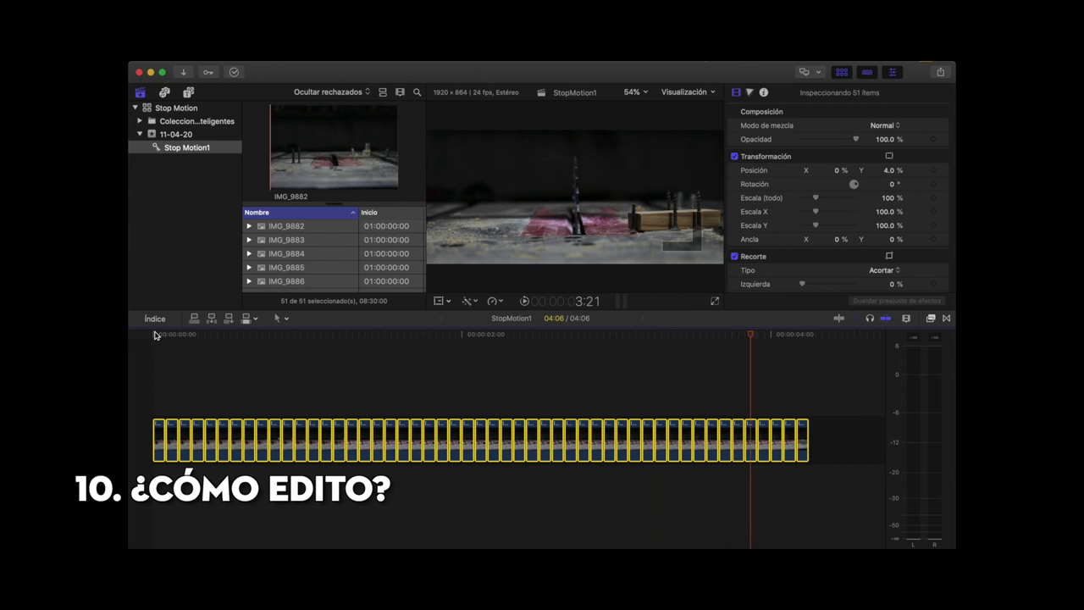
{"action": "left_click", "coordinate": [154, 335]}
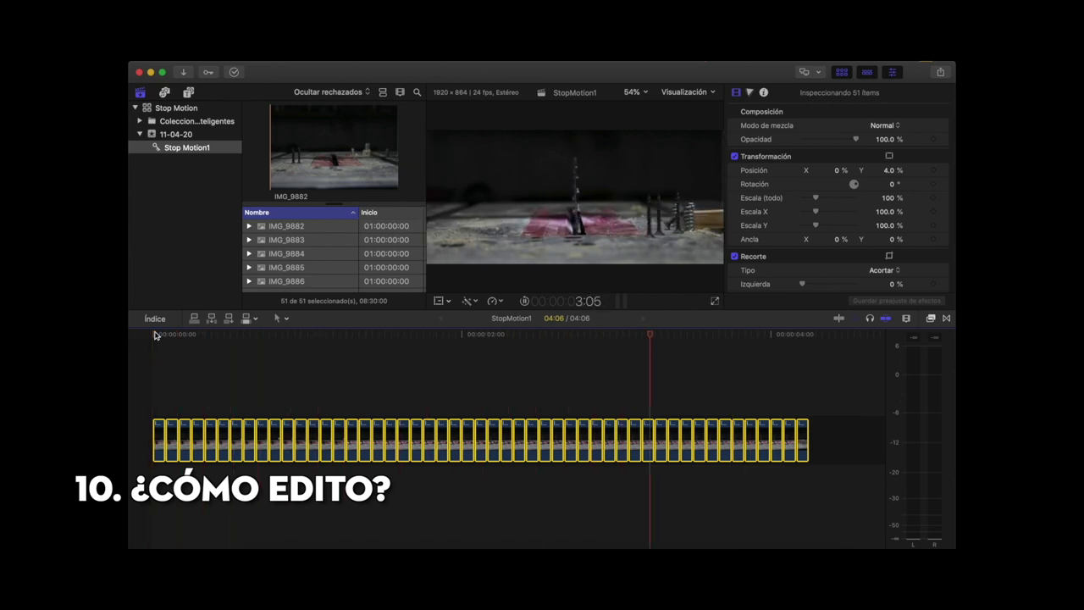
{"action": "left_click", "coordinate": [154, 334]}
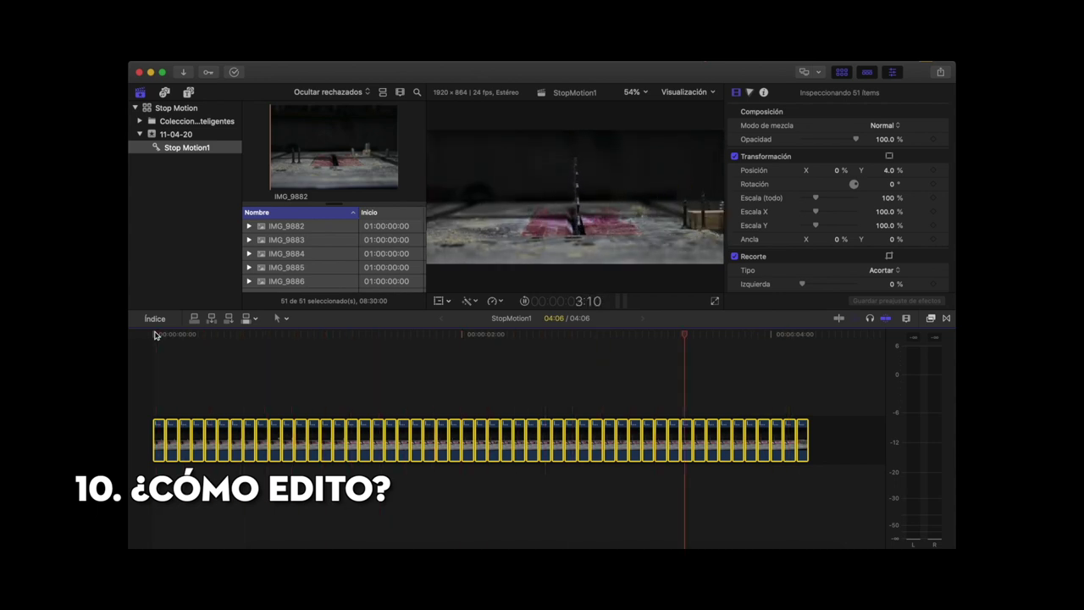
{"action": "left_click", "coordinate": [154, 335]}
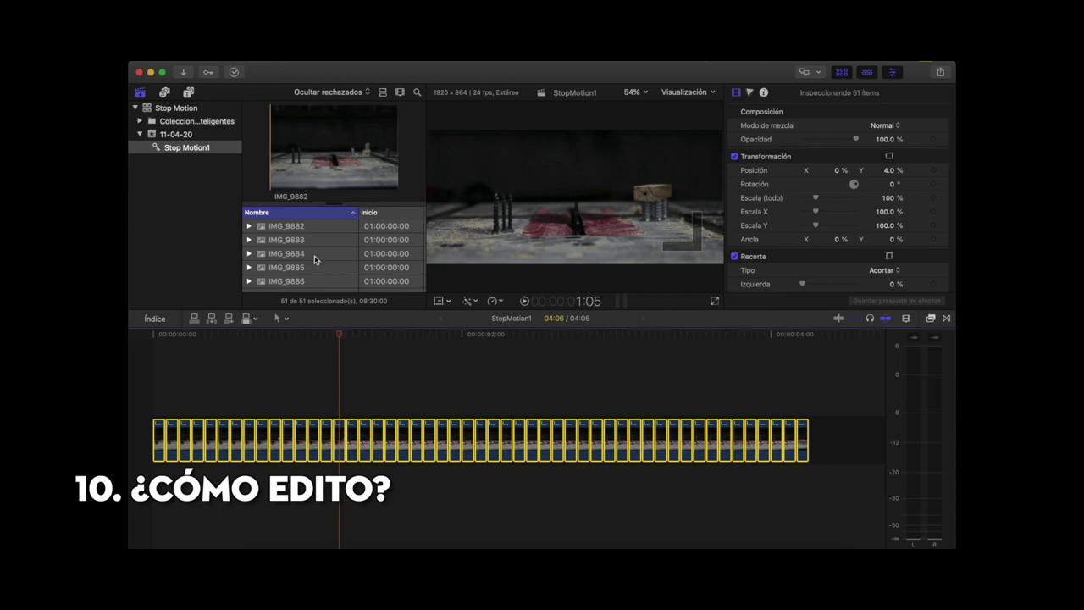
- Select the first photo clip and a clip just past the middle of the timeline, one at a time, to inspect them
{"action": "left_click", "coordinate": [158, 413]}
{"action": "left_click", "coordinate": [159, 428]}
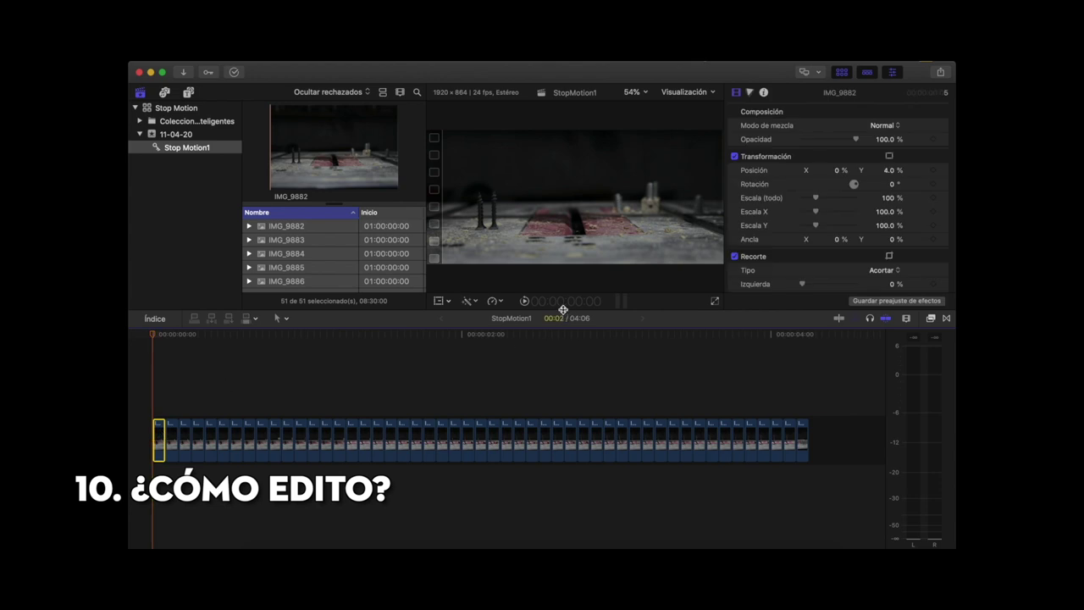
{"action": "left_click", "coordinate": [508, 433]}
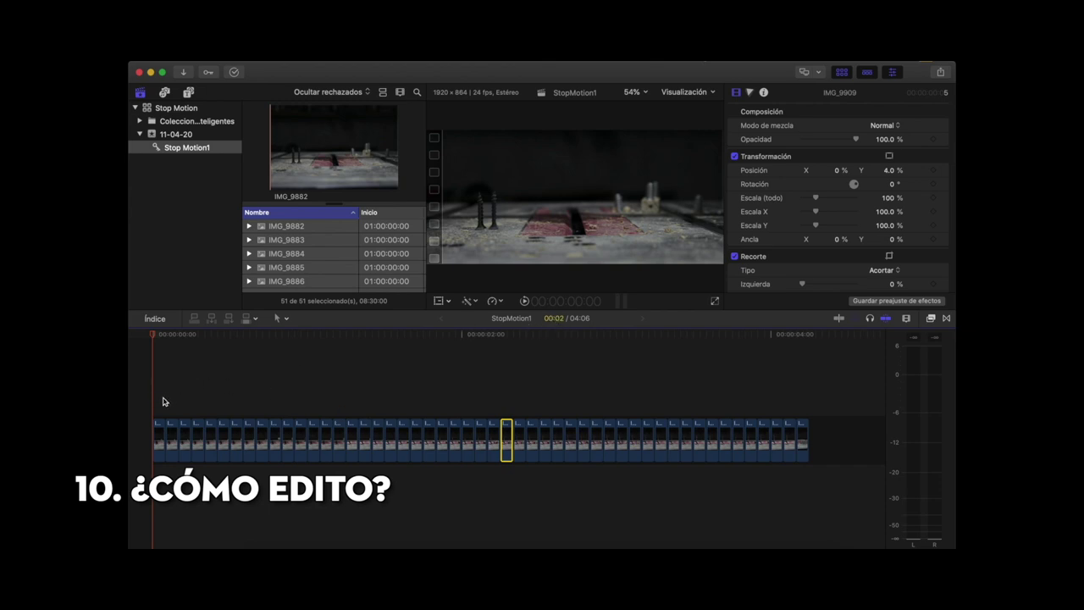
- Select all the photo clips in the timeline and set their duration back to 1 frame
{"action": "left_click_drag", "start_coordinate": [158, 400], "coordinate": [809, 416]}
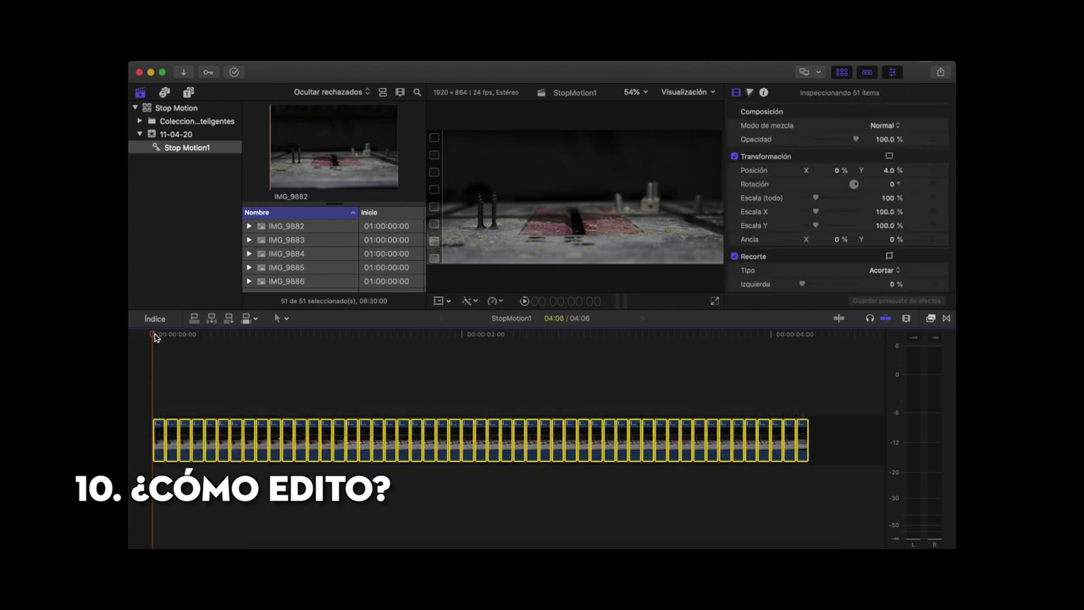
{"action": "key", "text": "ctrl+d"}
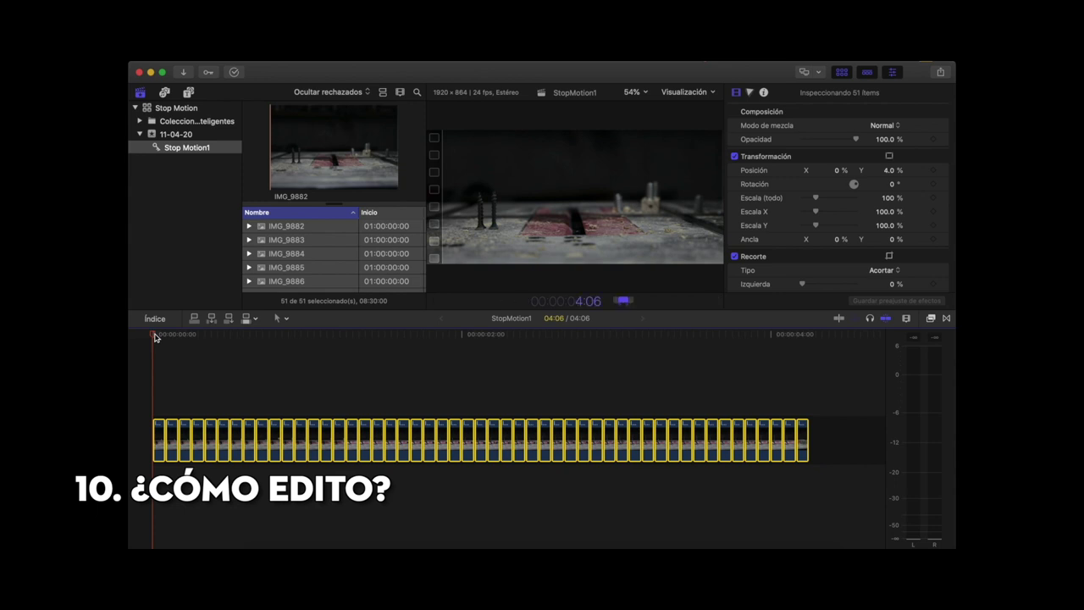
{"action": "type", "text": "1"}
{"action": "key", "text": "Return"}
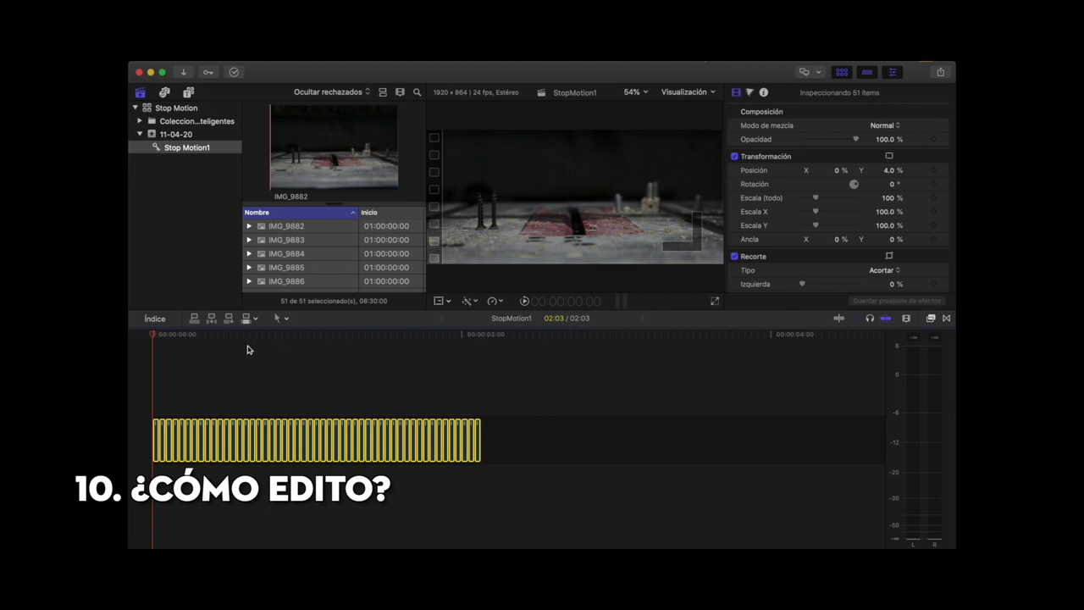
- Replay the one-frame photo sequence from its start to compare its speed
{"action": "key", "text": "space"}
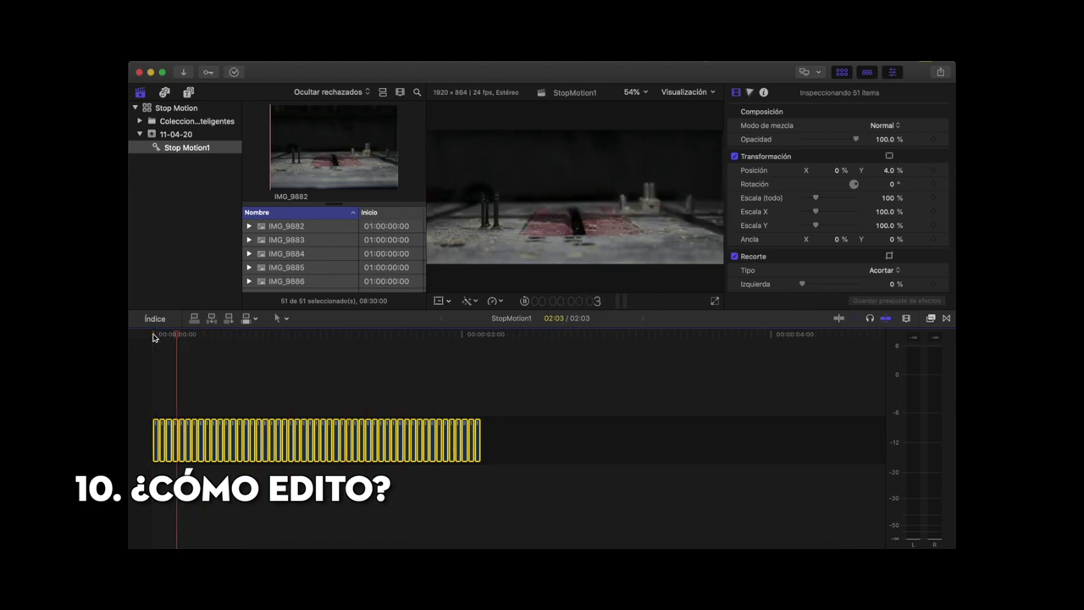
{"action": "left_click", "coordinate": [153, 337]}
{"action": "key", "text": "space"}
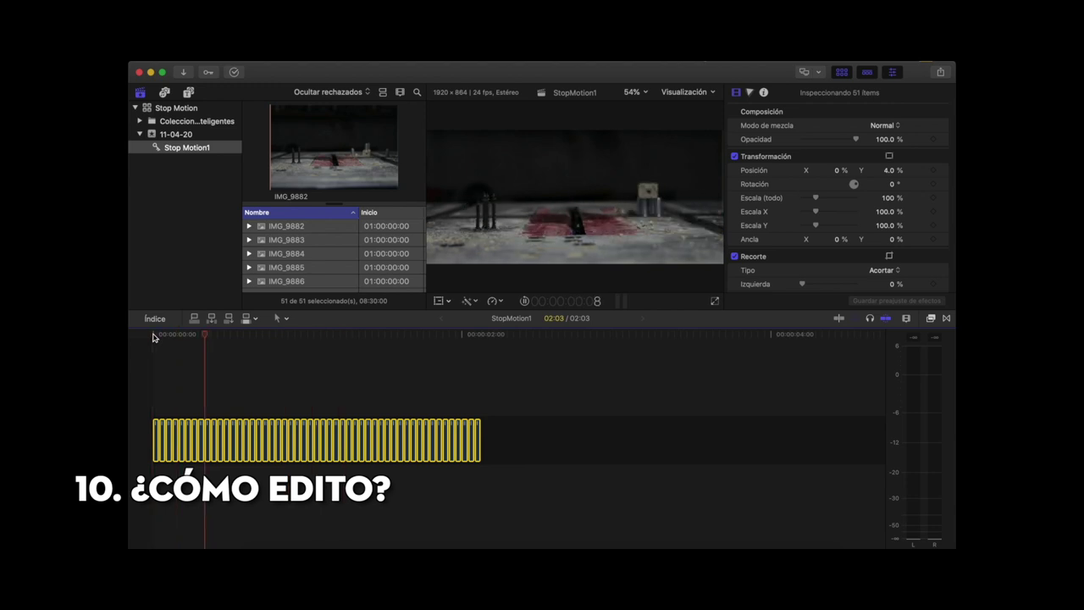
{"action": "left_click", "coordinate": [153, 337]}
{"action": "key", "text": "space"}
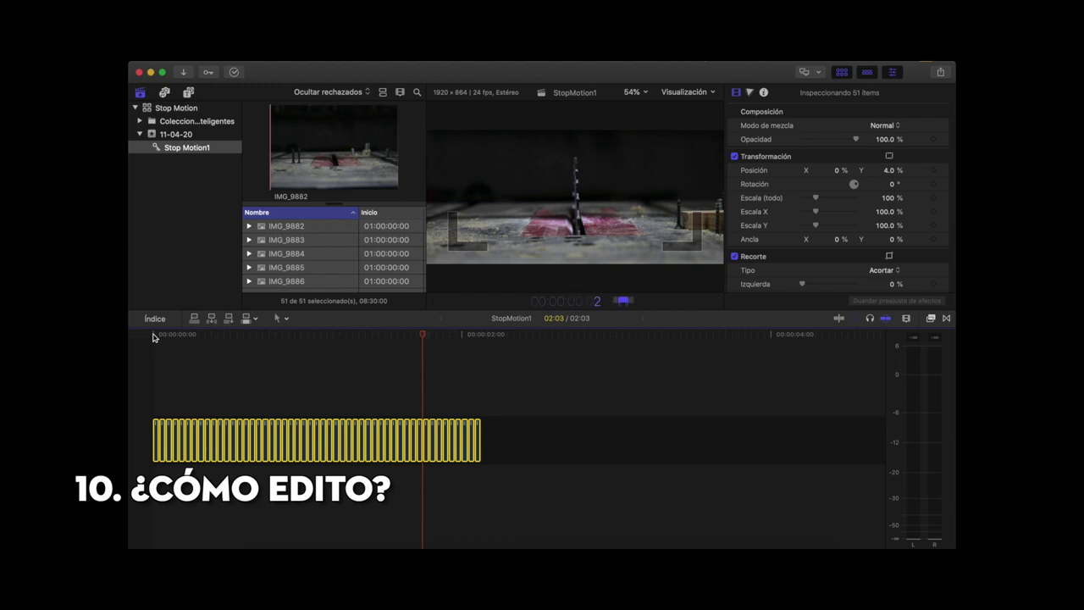
- Set the duration of all the selected photo clips to 2 frames and replay the sequence from its start
{"action": "key", "text": "Return"}
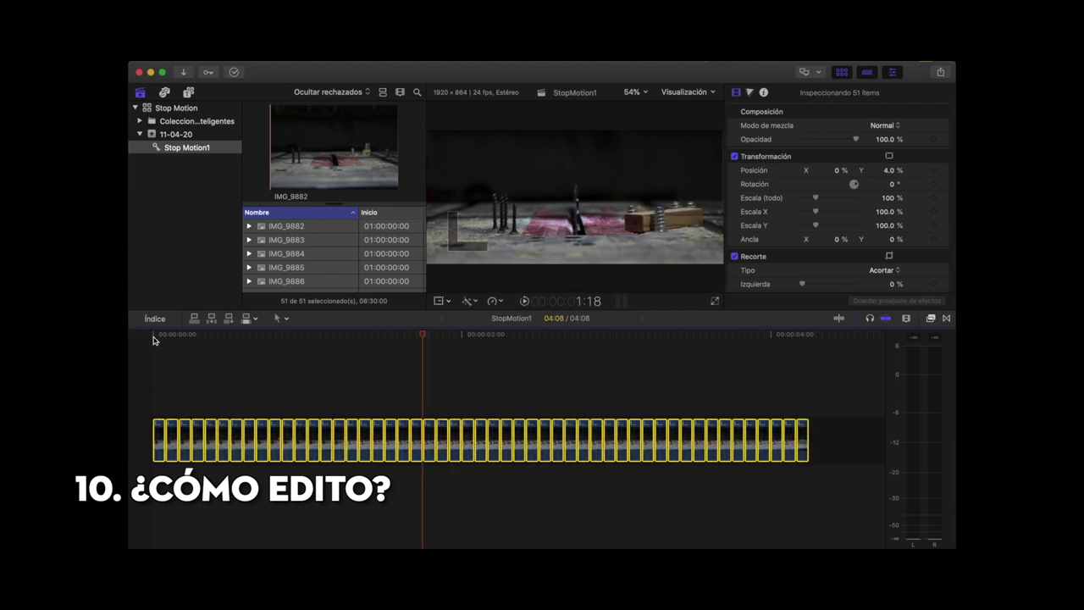
{"action": "left_click", "coordinate": [153, 337]}
{"action": "key", "text": "space"}
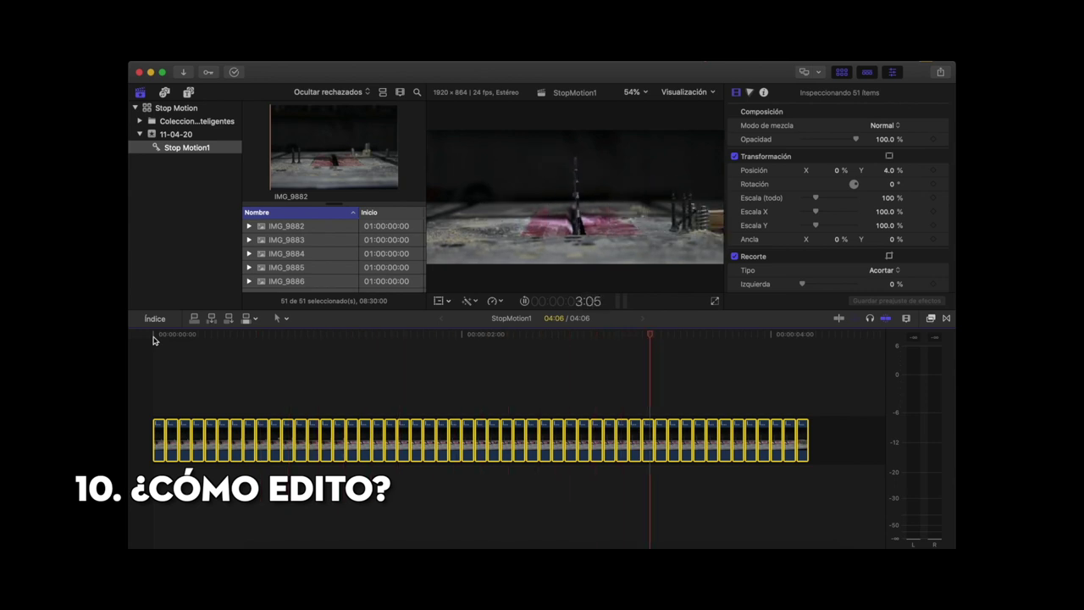
{"action": "left_click", "coordinate": [153, 337]}
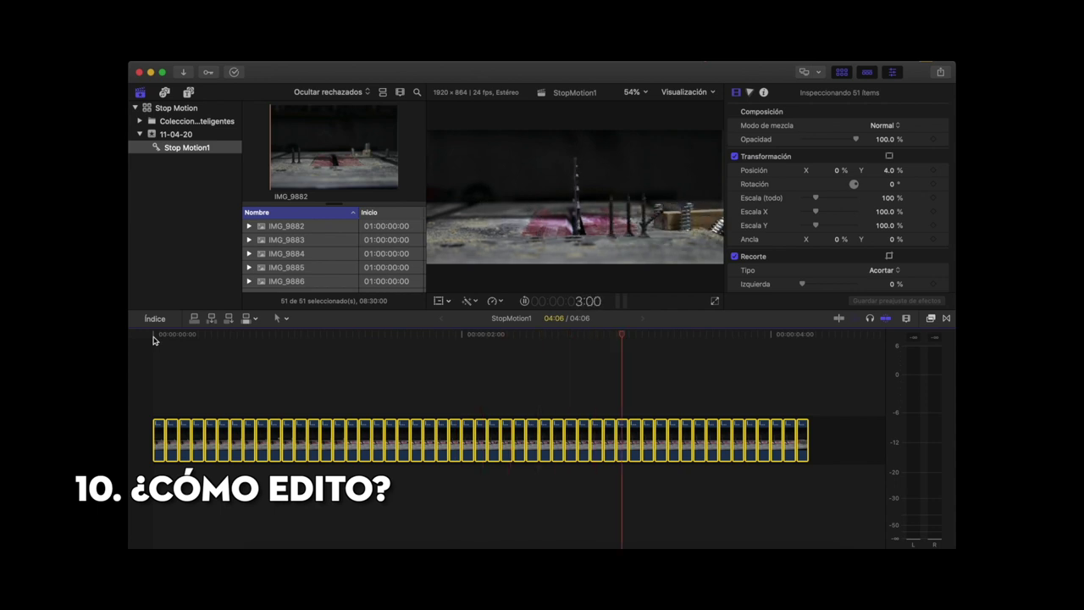
{"action": "left_click", "coordinate": [153, 337]}
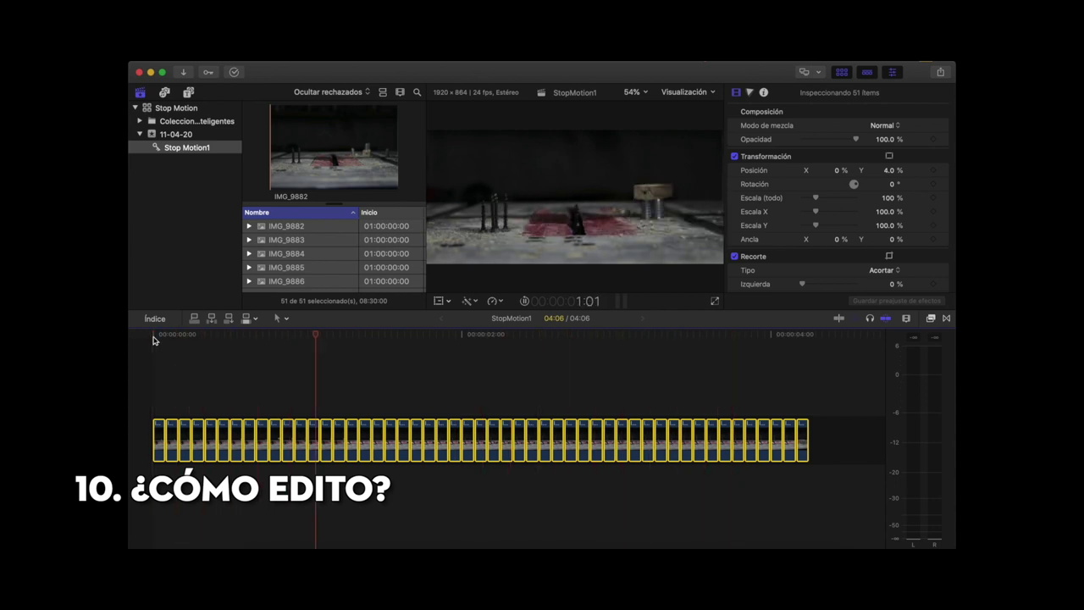
{"action": "left_click", "coordinate": [153, 337]}
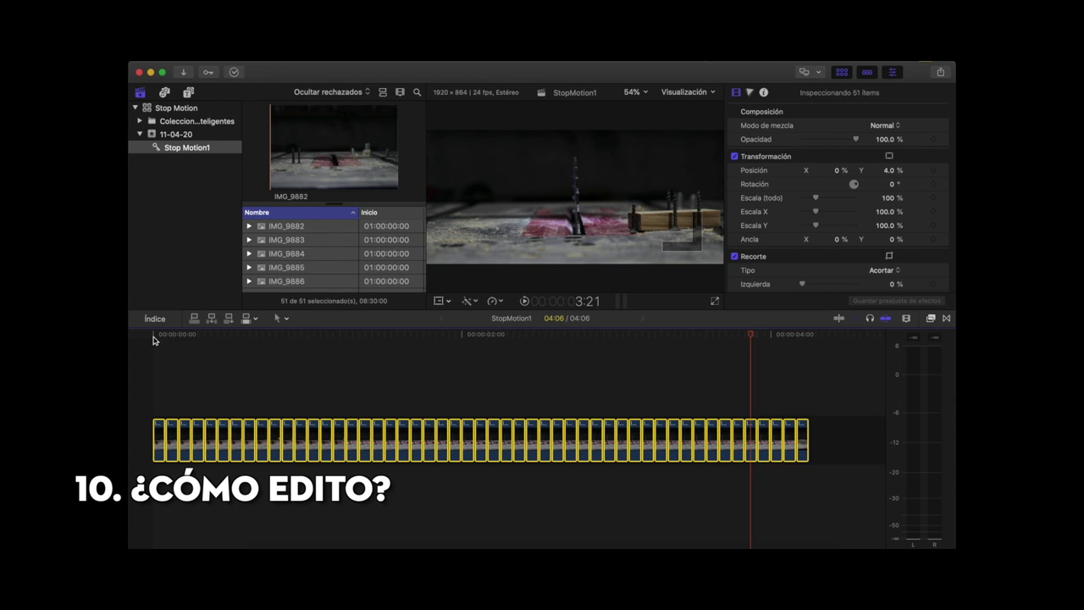
{"action": "left_click", "coordinate": [153, 339]}
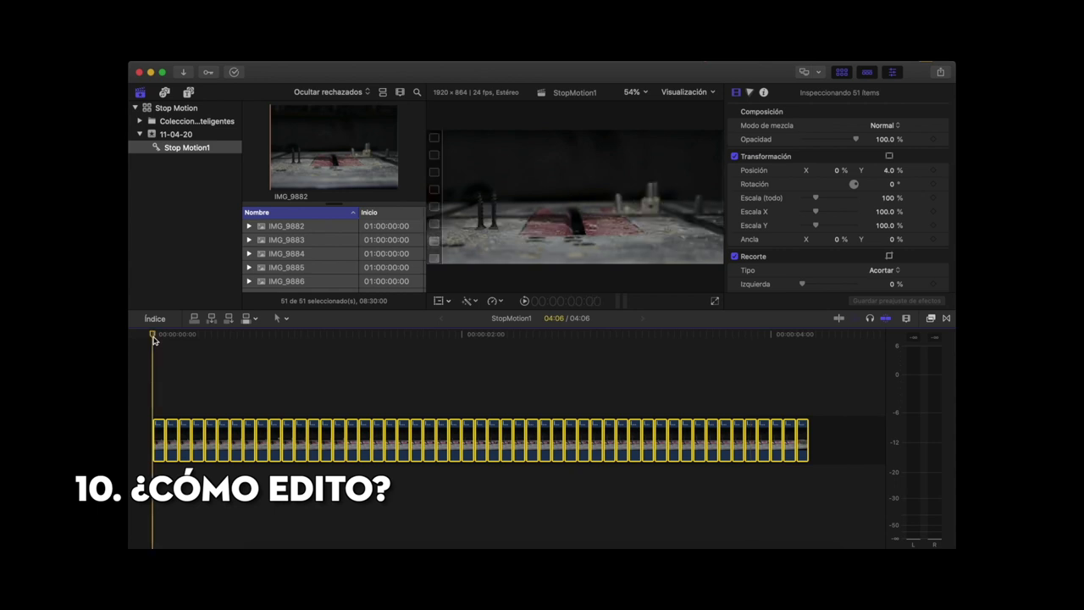